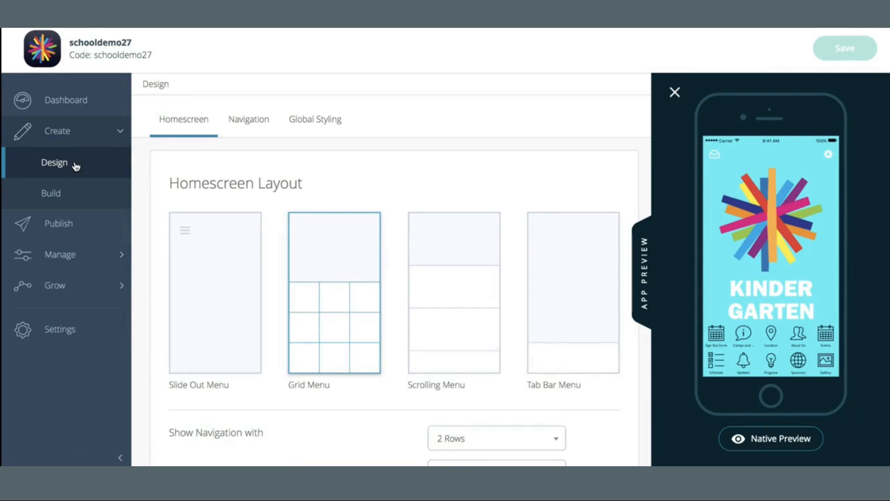
- Switch the homescreen layout to Slide Out Menu
left_click(675, 91)
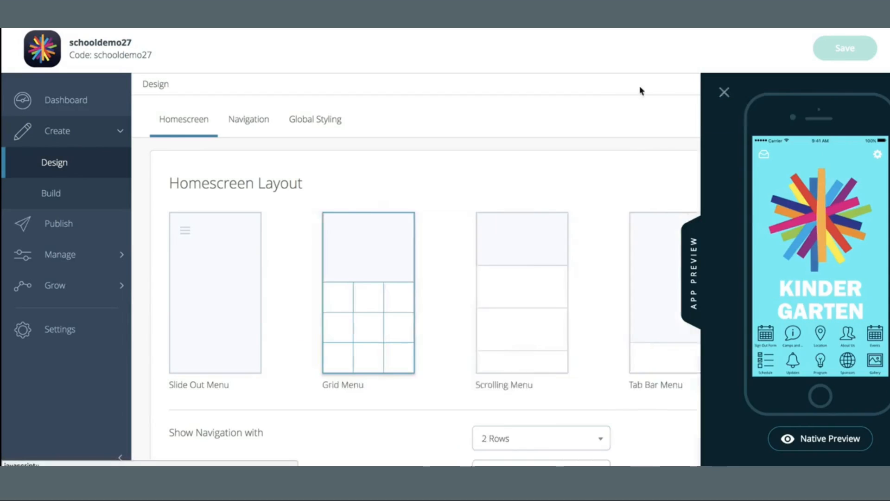
scroll(541, 147, "down", 1)
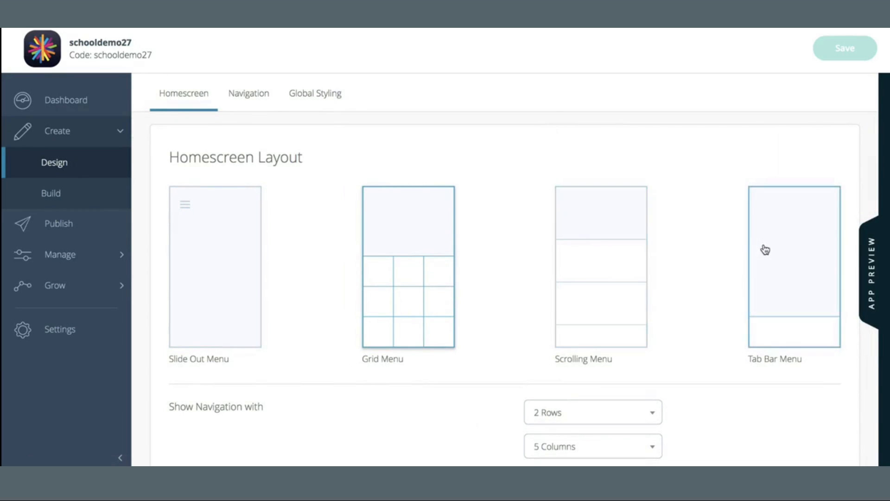
left_click(247, 239)
- Expand More Options and review the homescreen design settings below the layouts
scroll(246, 237, "down", 3)
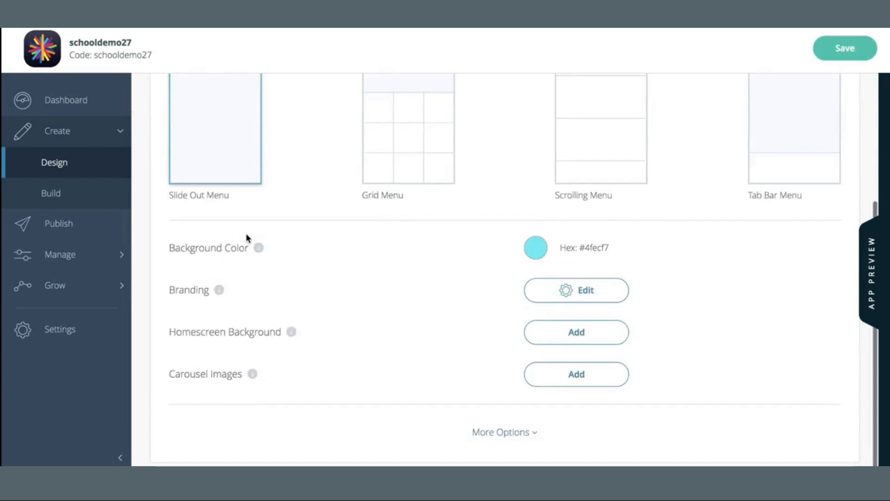
left_click(490, 431)
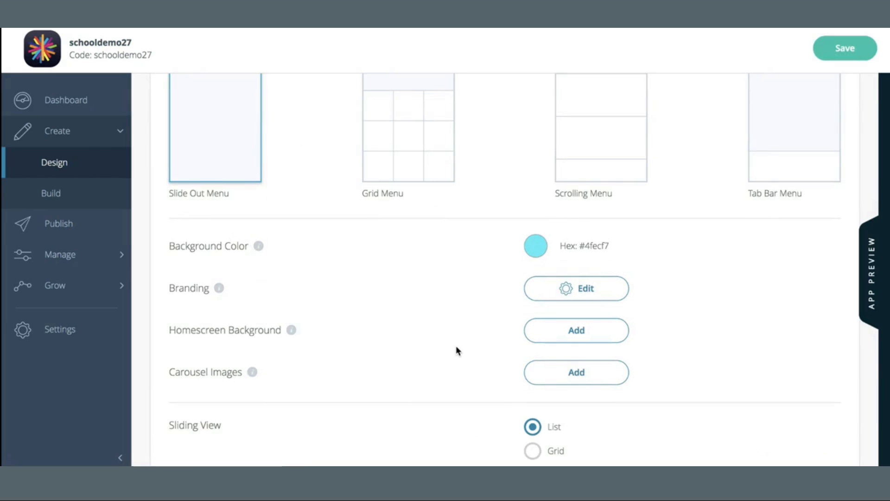
scroll(456, 350, "up", 2)
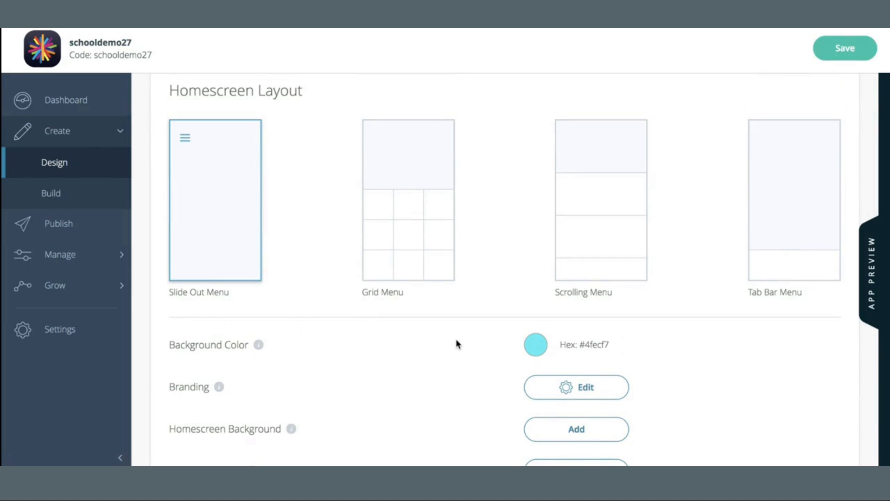
scroll(456, 341, "down", 1)
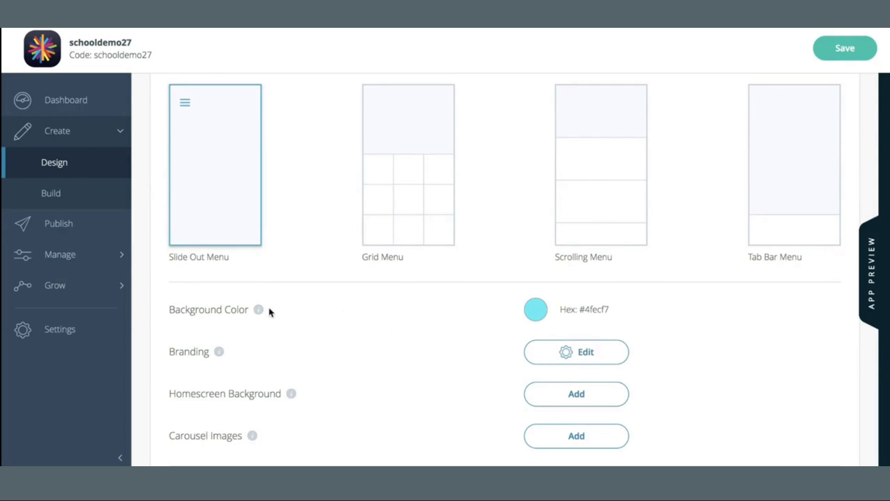
scroll(383, 352, "down", 1)
scroll(383, 353, "up", 1)
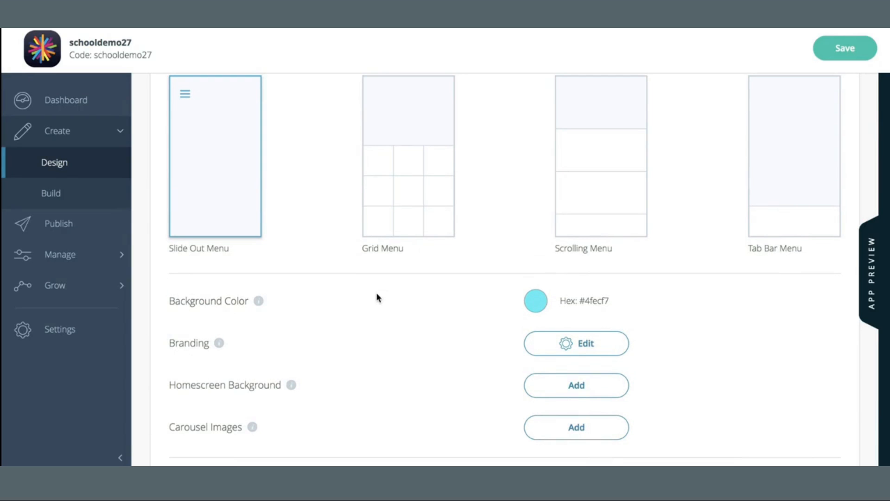
- Shrink the branding logo and move it toward the top of the homescreen, then save the design
left_click(874, 267)
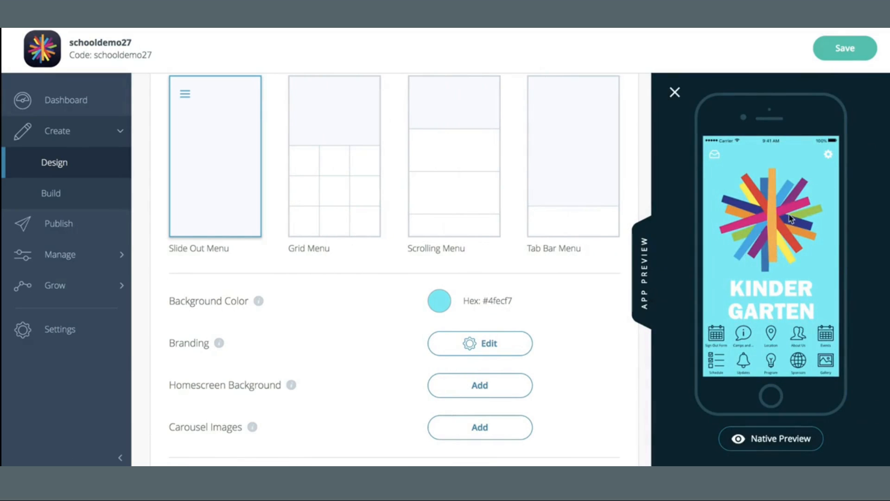
left_click(501, 355)
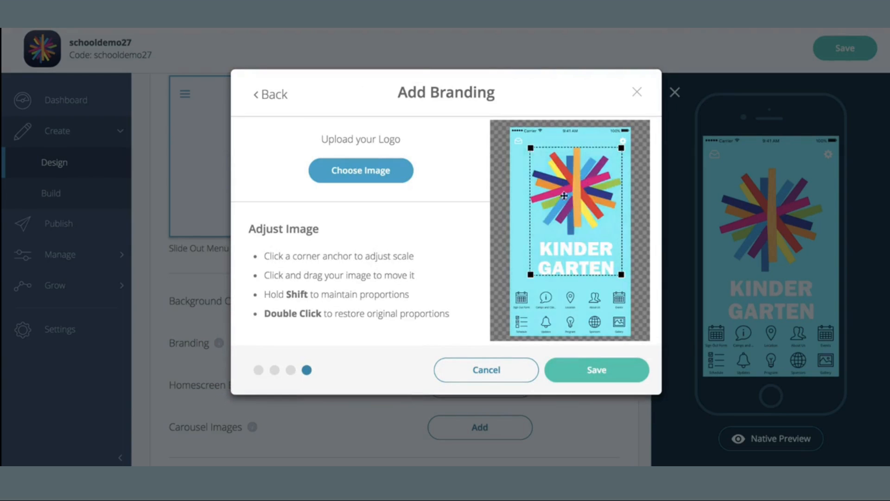
left_click_drag(531, 148, 571, 208)
left_click_drag(607, 244, 580, 186)
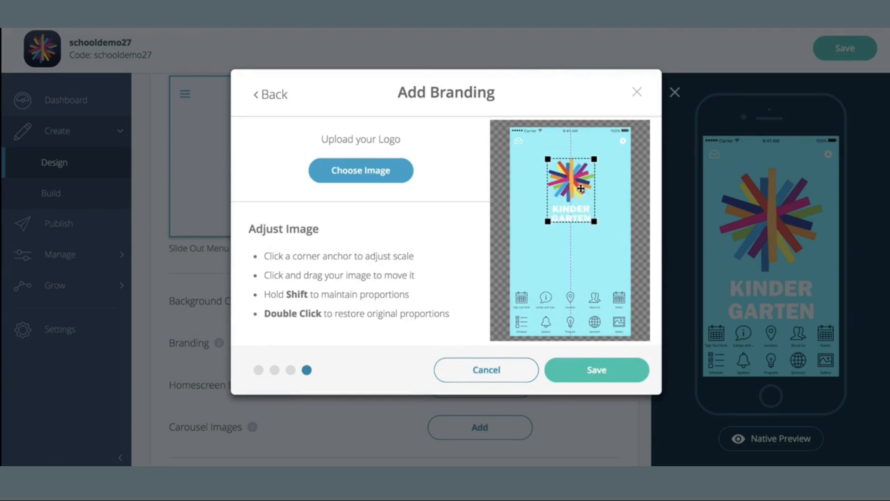
left_click(633, 374)
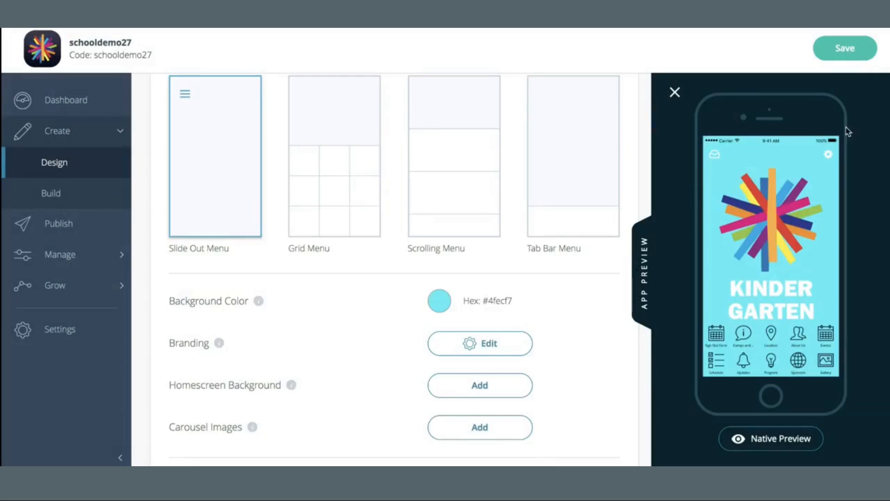
left_click(851, 56)
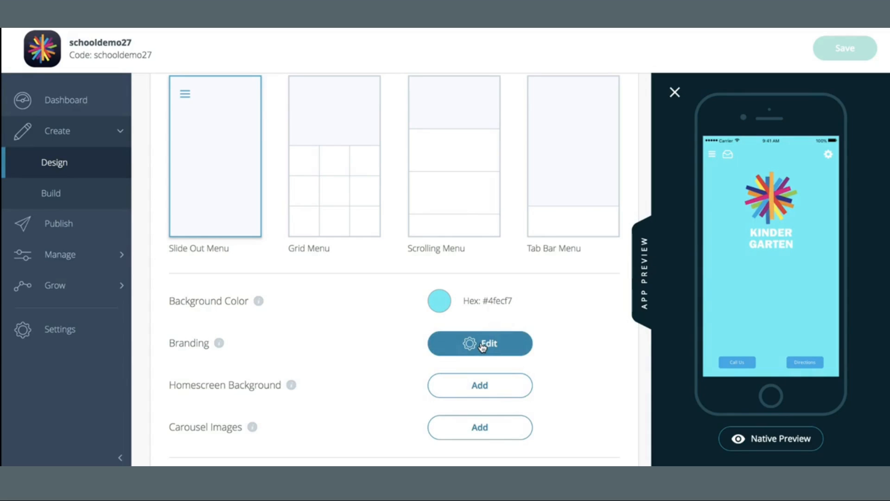
- Set the homescreen background to the blurred classroom photo from your images
left_click(521, 392)
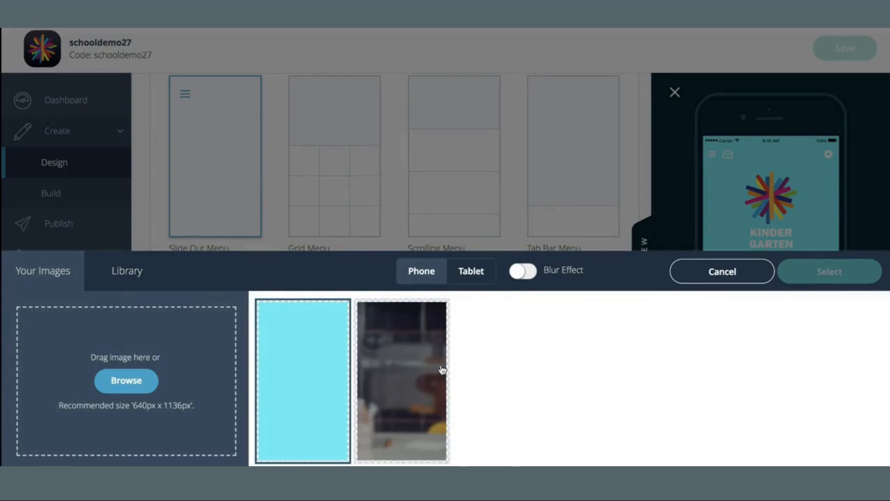
left_click(434, 367)
left_click(842, 277)
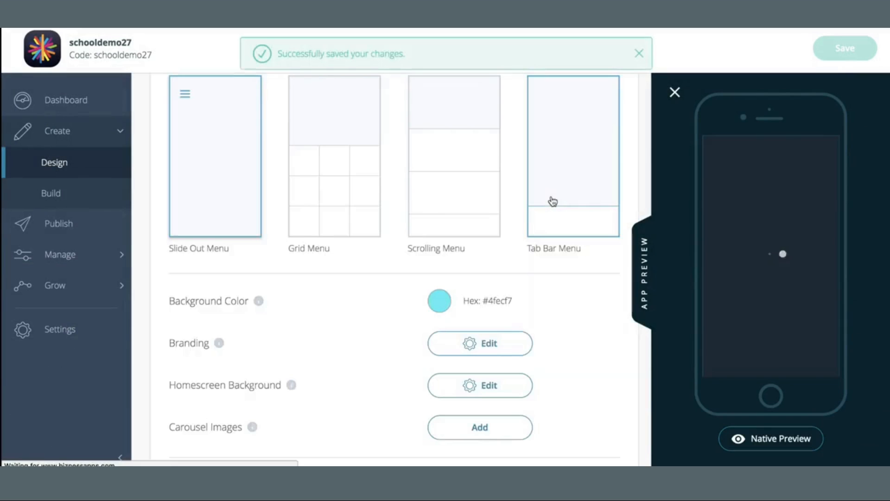
left_click(518, 385)
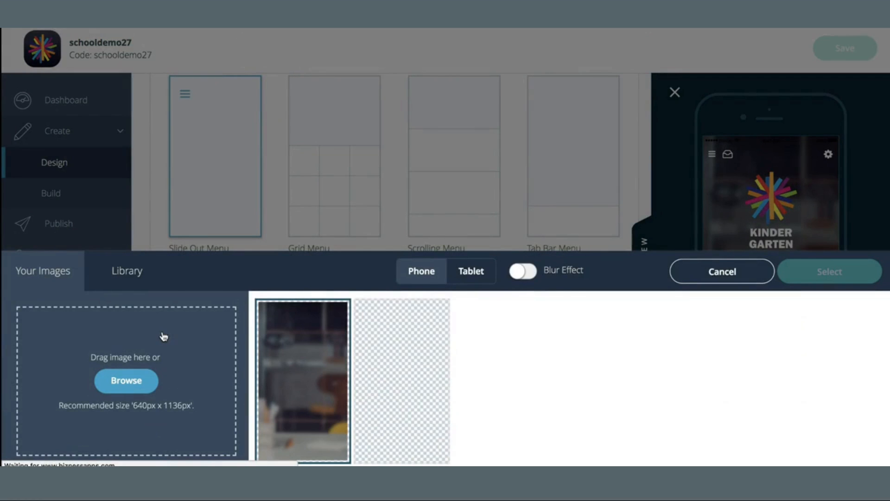
left_click(756, 270)
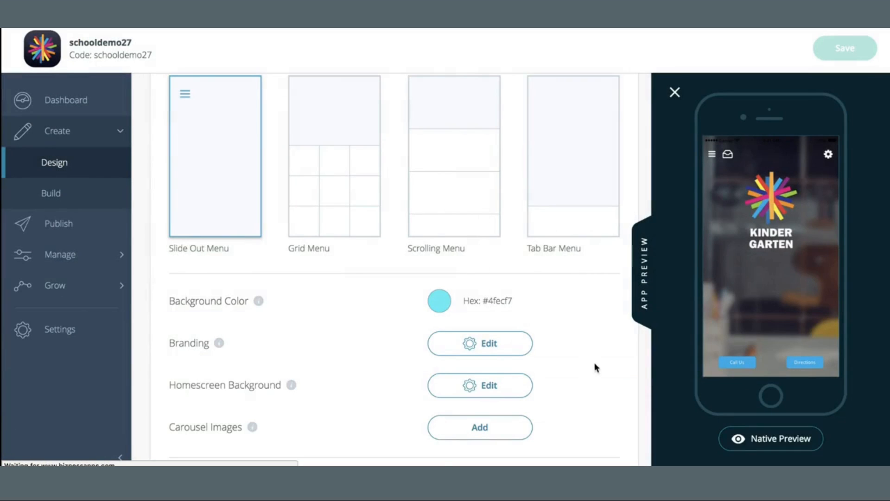
- Add the uploaded photo to carousel slot 1 and set the image transition to Parallax
scroll(594, 369, "down", 1)
left_click(512, 408)
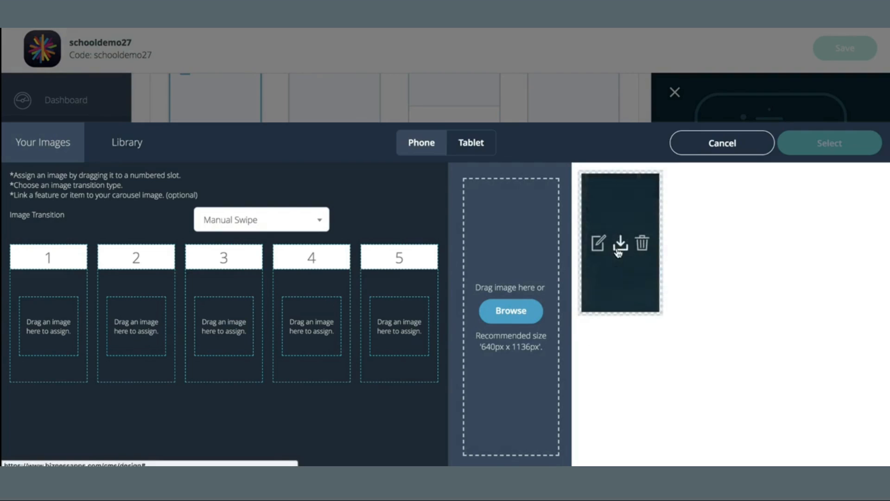
left_click_drag(620, 256, 50, 325)
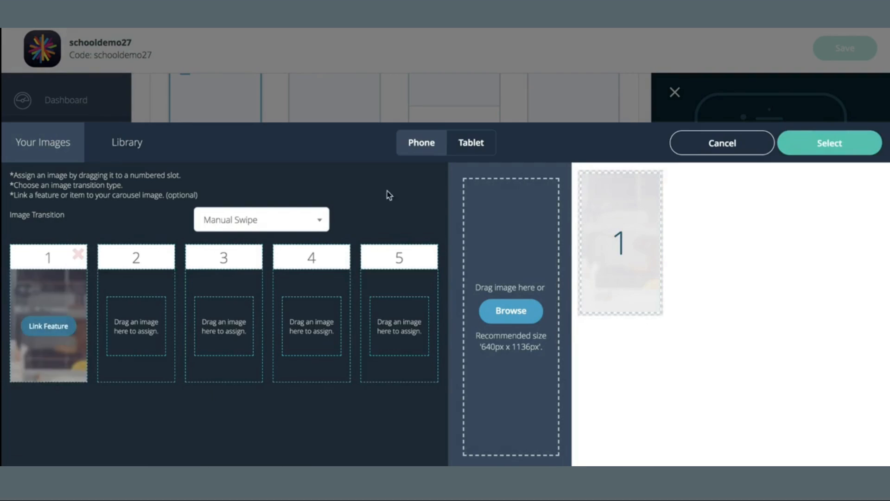
mouse_move(631, 237)
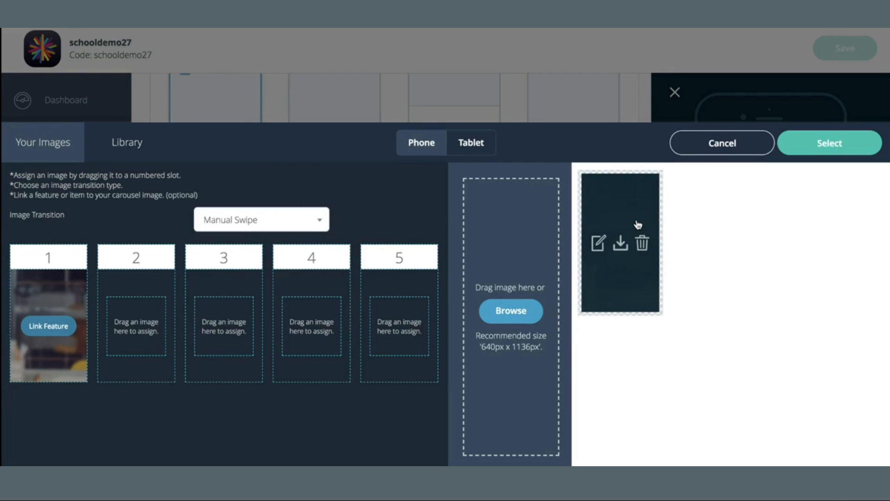
left_click(306, 218)
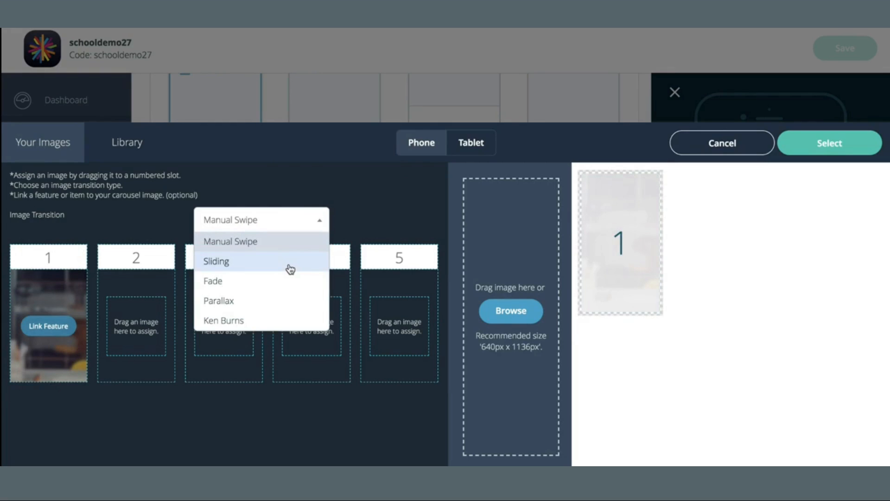
left_click(250, 301)
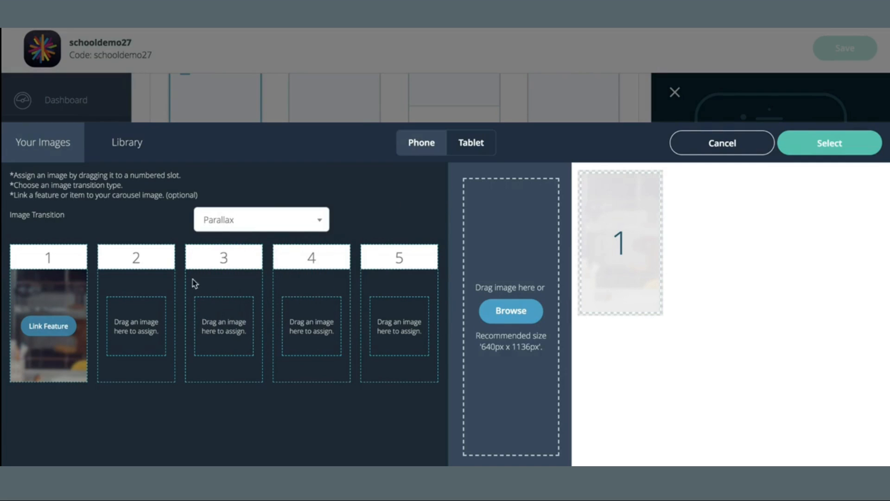
- Link carousel image 1 to the Events feature item The Kids Race & Family Relay, then confirm and save
left_click(64, 328)
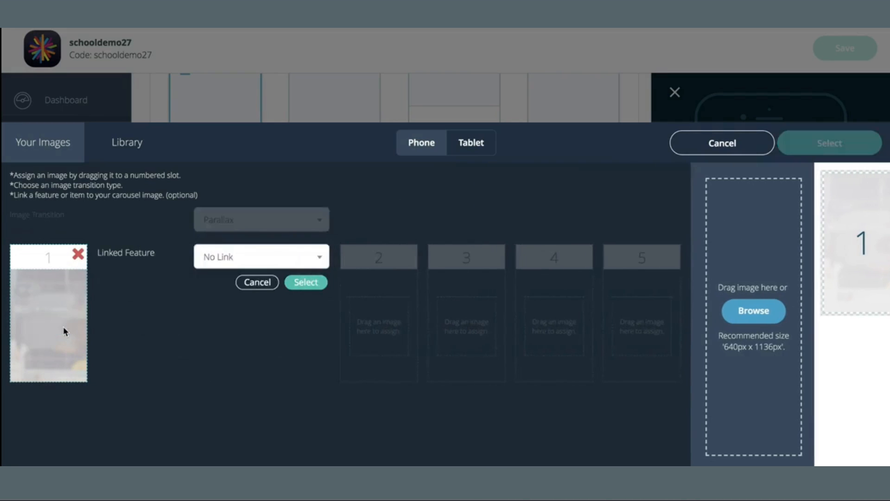
left_click(283, 258)
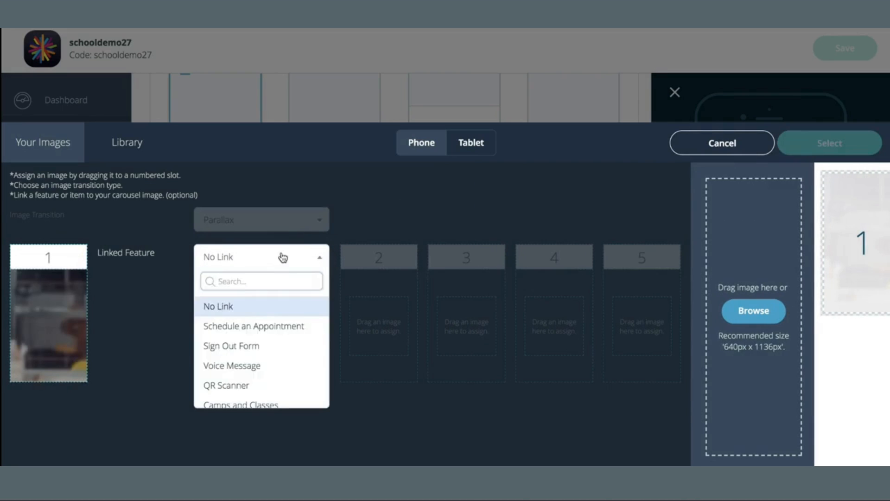
scroll(299, 350, "down", 2)
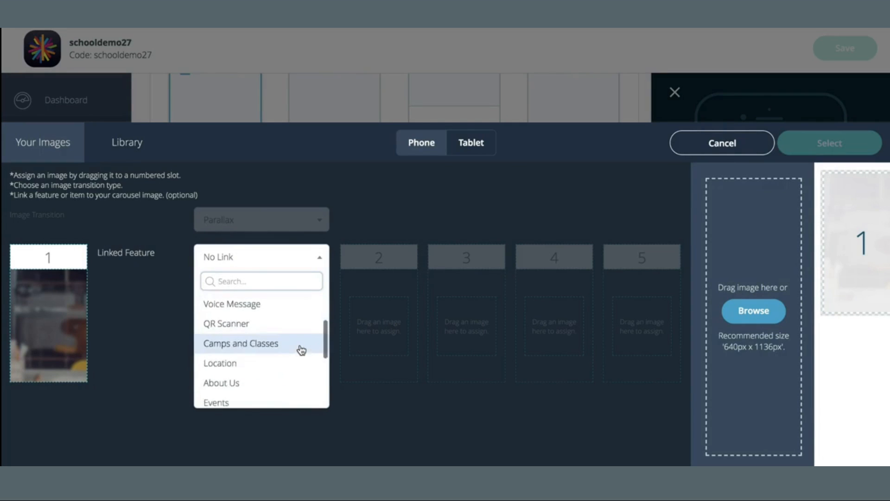
scroll(299, 350, "down", 3)
left_click(279, 340)
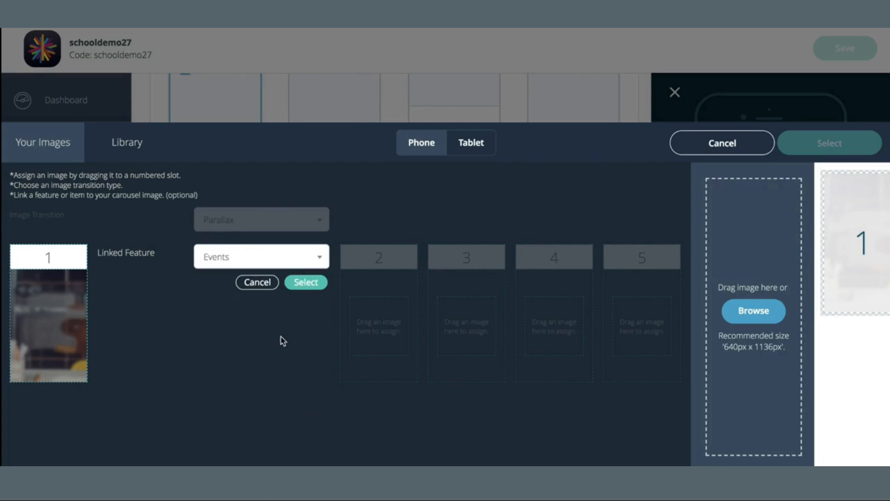
left_click(300, 294)
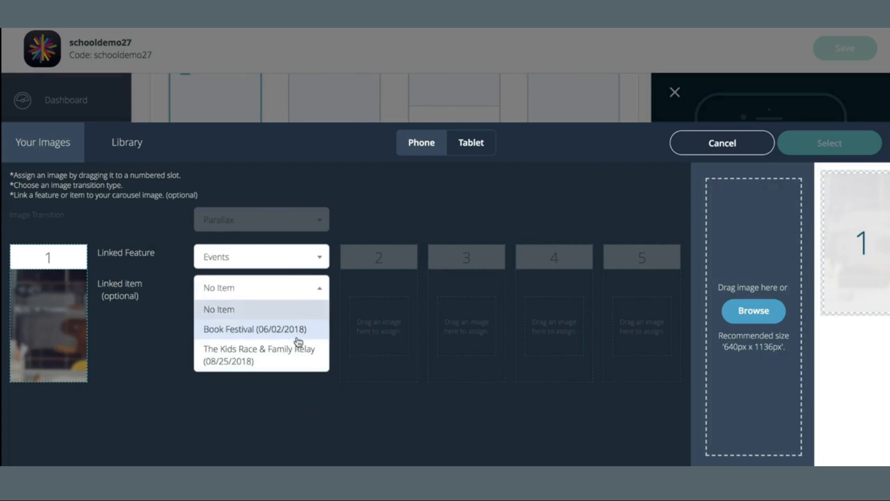
left_click(285, 364)
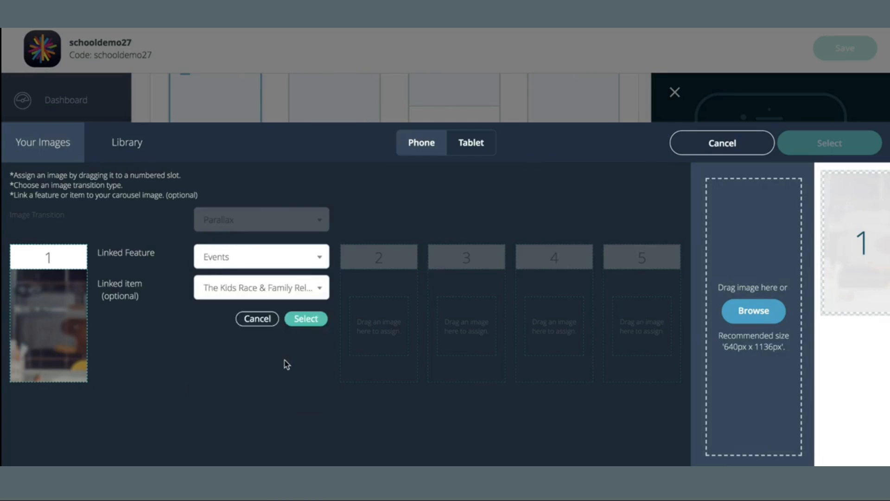
left_click(305, 321)
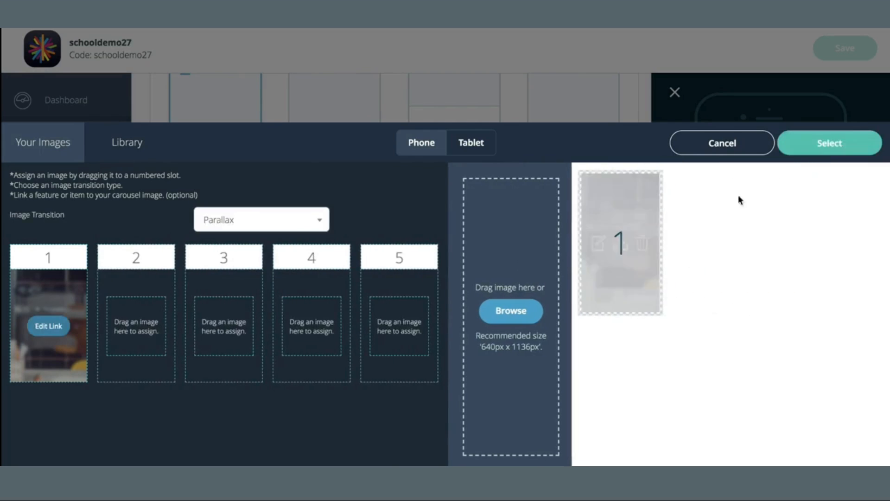
left_click(840, 144)
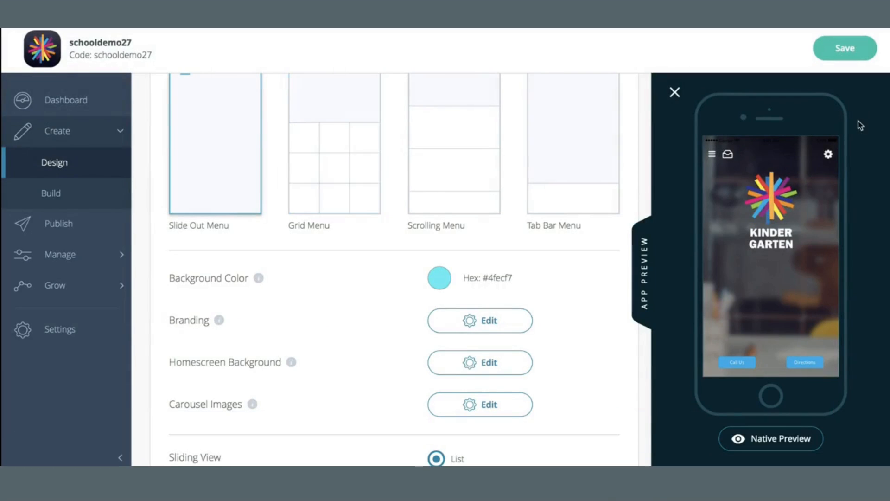
left_click(864, 44)
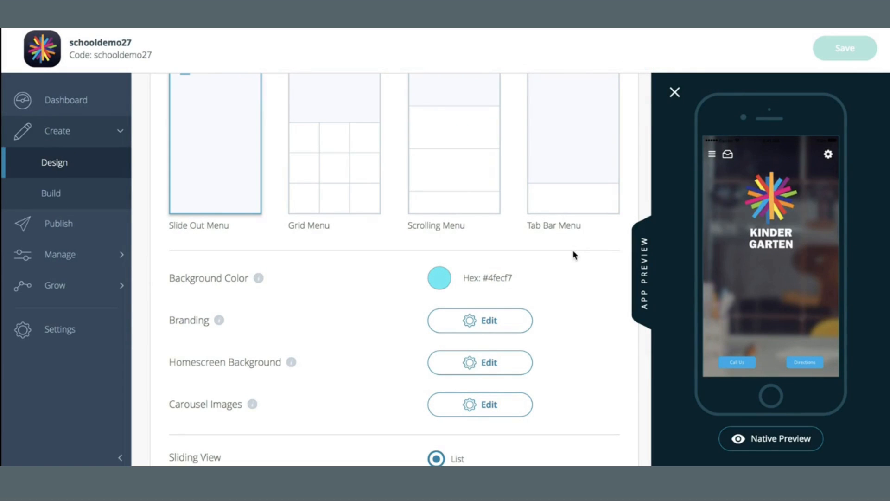
- Test the carousel link in the app preview by opening the event and returning
left_click(763, 263)
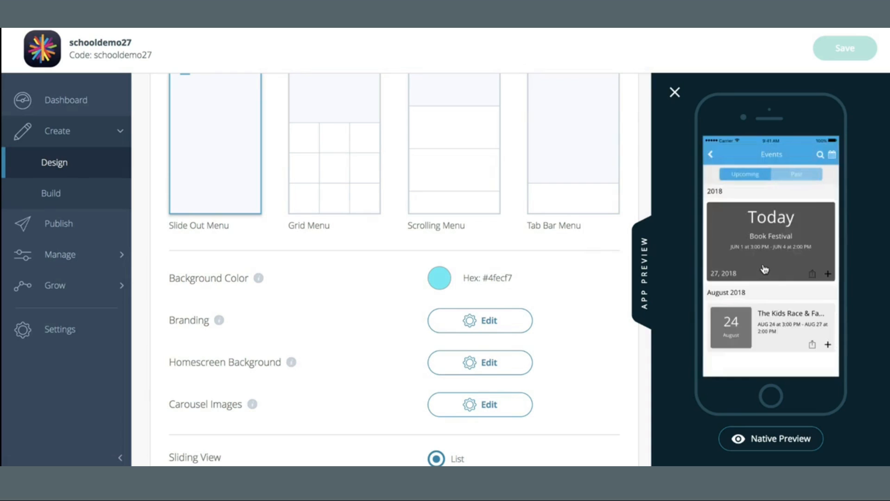
left_click(763, 269)
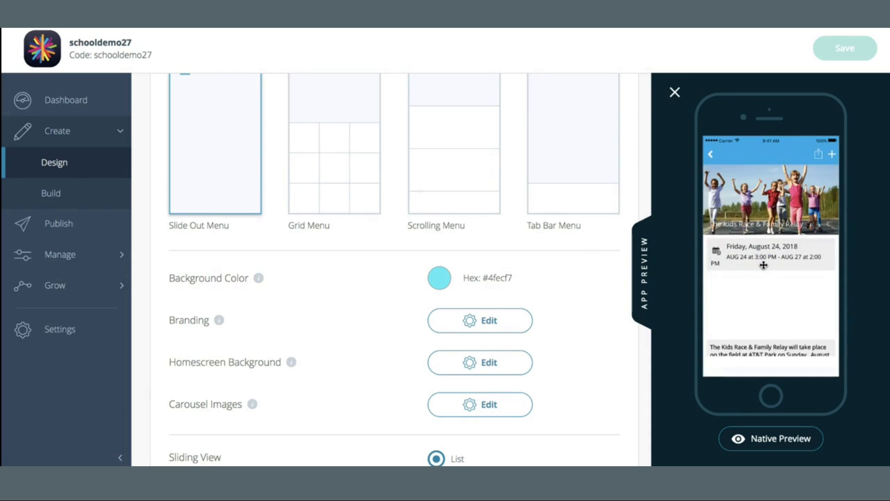
left_click(710, 154)
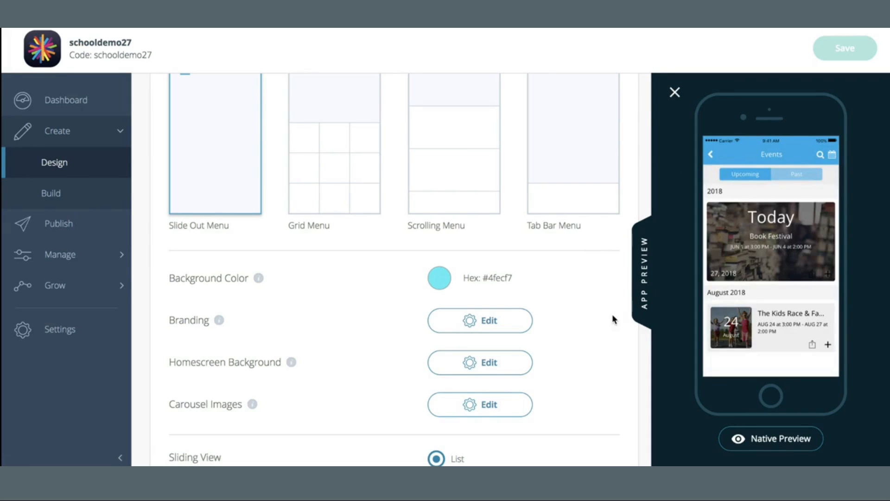
- Collapse the extra homescreen design options
scroll(612, 315, "down", 3)
scroll(612, 319, "down", 7)
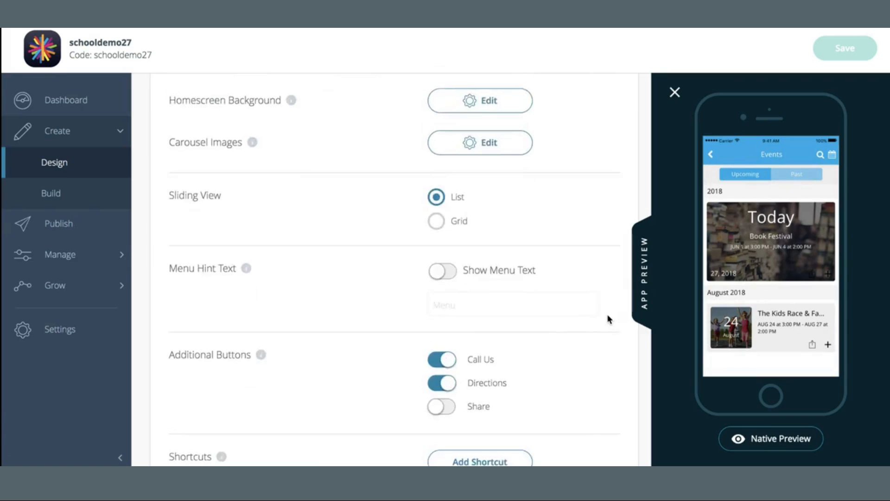
left_click(403, 430)
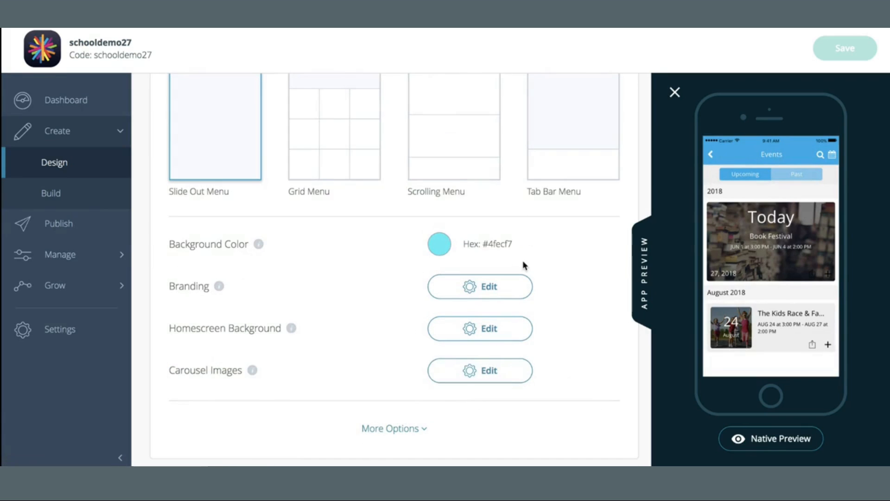
- Try the Grid Menu and Scrolling Menu homescreen layouts and open, then cancel, a navigation button image picker
scroll(522, 264, "up", 3)
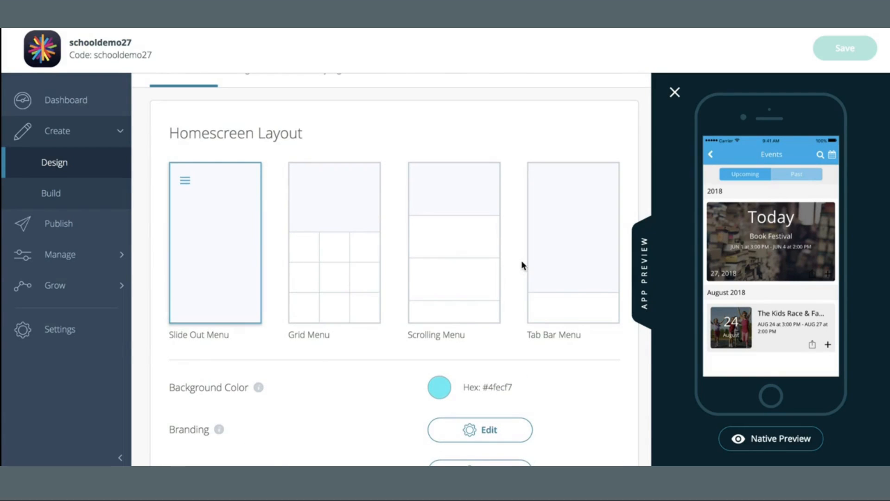
left_click(349, 246)
scroll(384, 298, "down", 3)
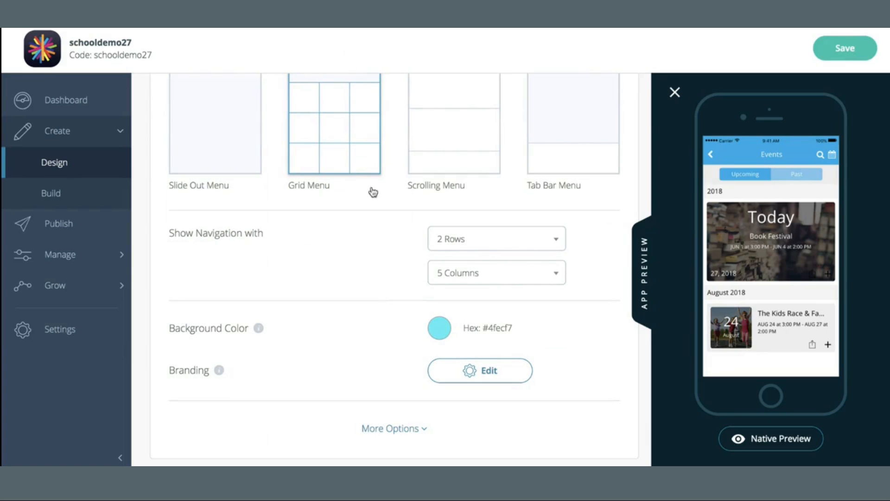
left_click(452, 151)
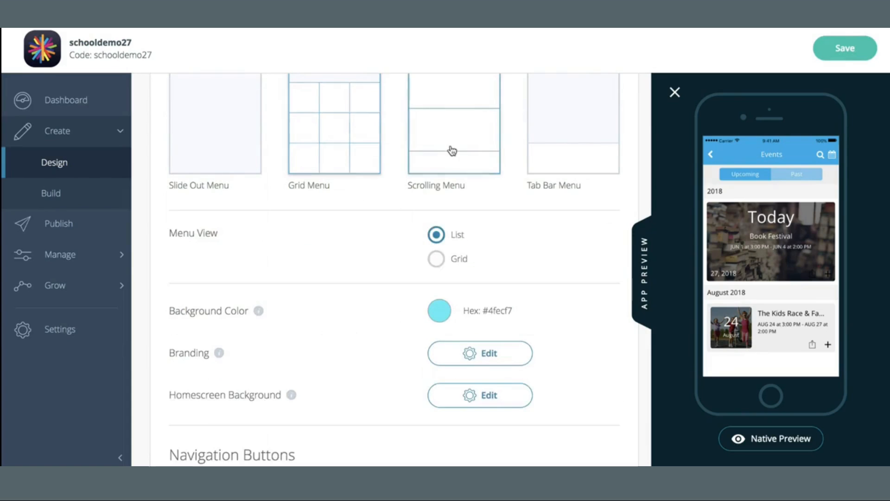
scroll(314, 383, "down", 4)
scroll(314, 383, "up", 3)
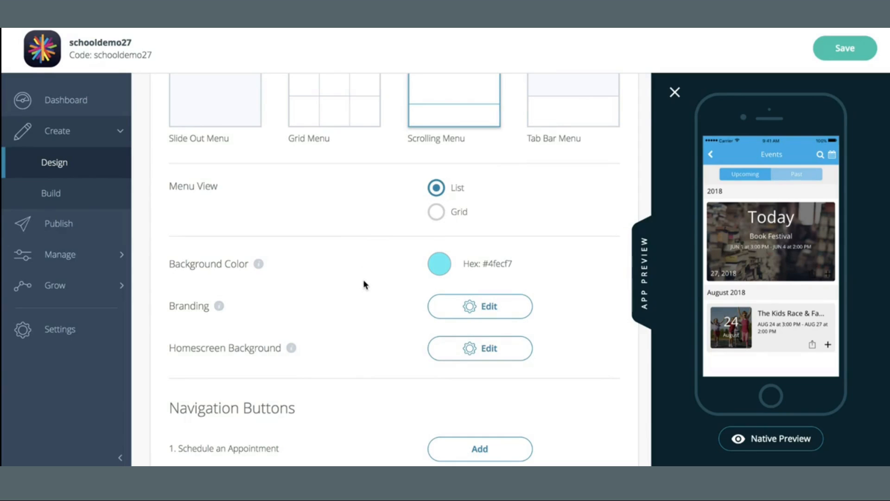
scroll(364, 281, "down", 5)
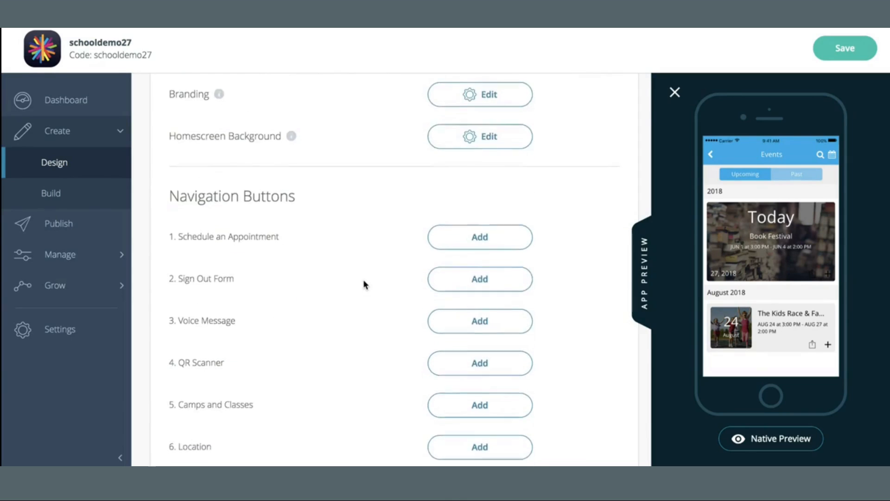
scroll(364, 282, "down", 1)
left_click(471, 203)
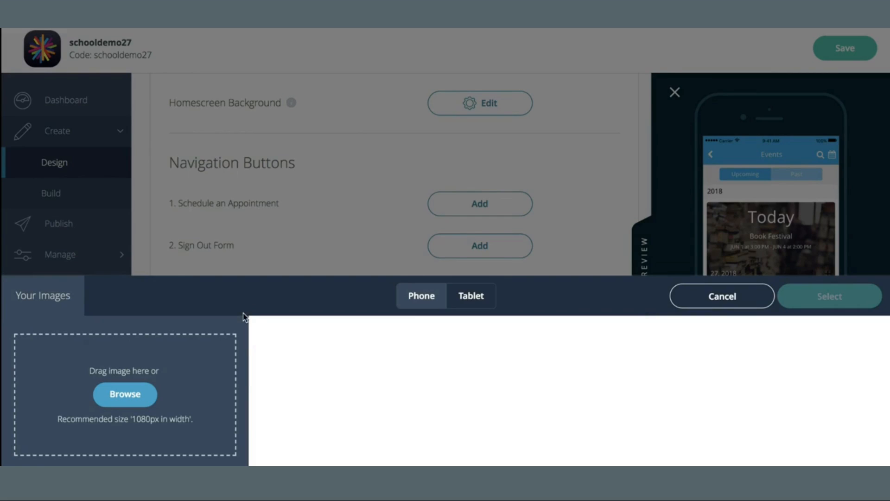
left_click(697, 301)
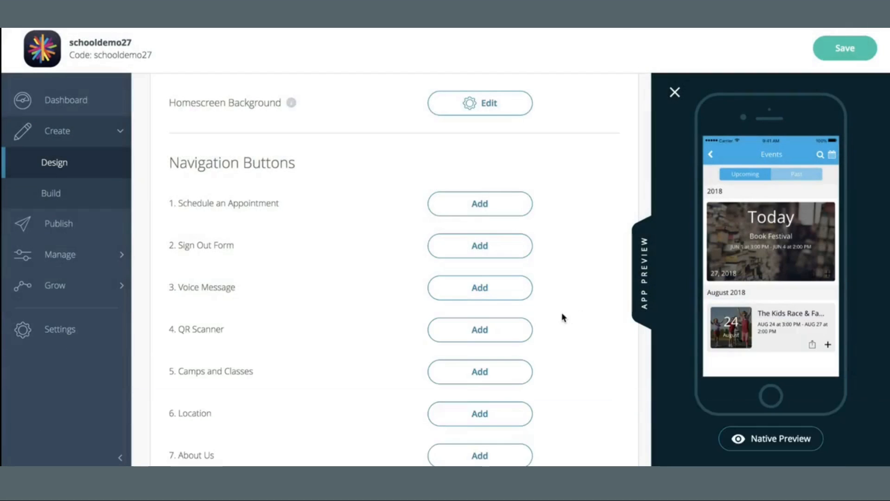
- Try the Tab Bar Menu layout and browse the extra homescreen options
scroll(560, 313, "up", 5)
scroll(561, 312, "up", 3)
left_click(568, 276)
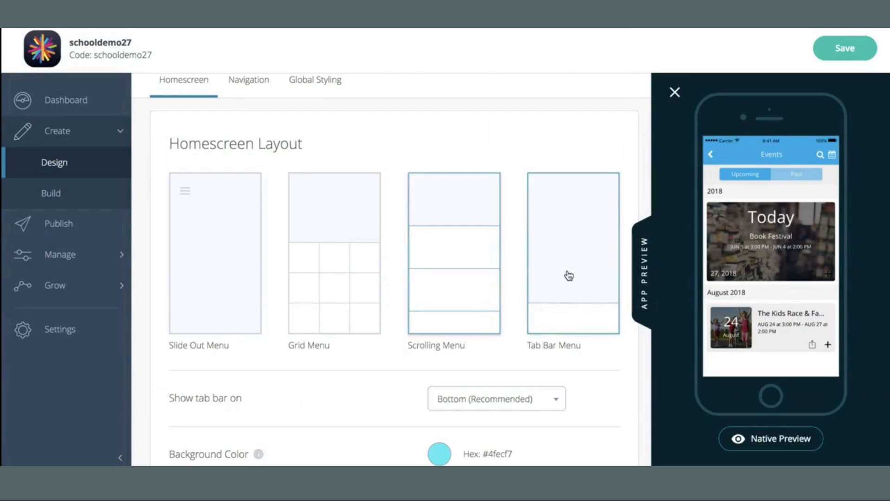
scroll(570, 274, "down", 3)
scroll(568, 274, "down", 2)
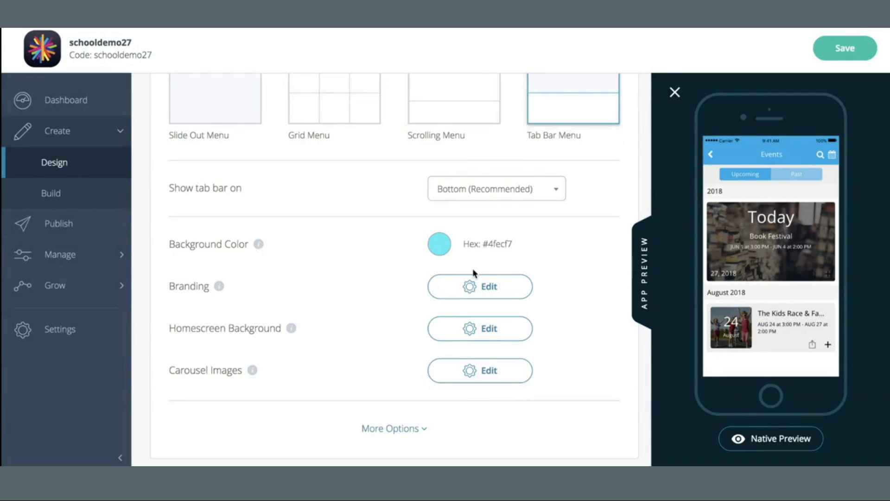
left_click(403, 427)
scroll(403, 348, "down", 8)
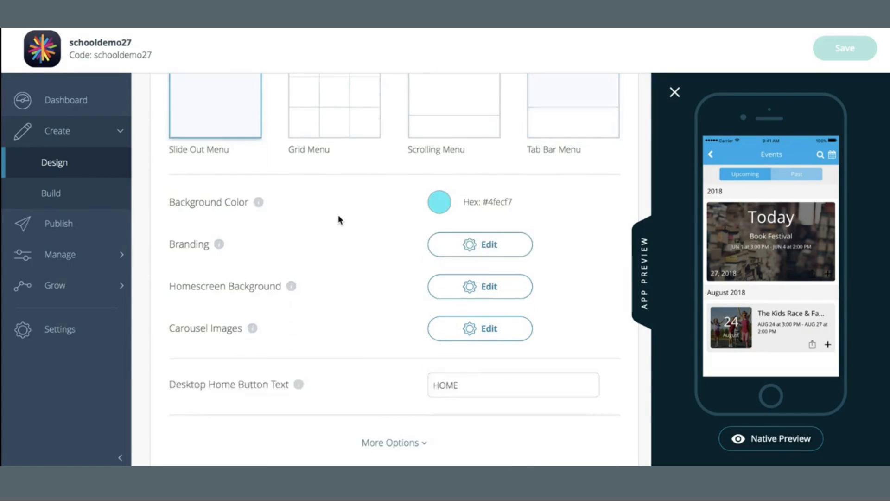
scroll(338, 215, "up", 1)
left_click(374, 427)
scroll(379, 413, "down", 7)
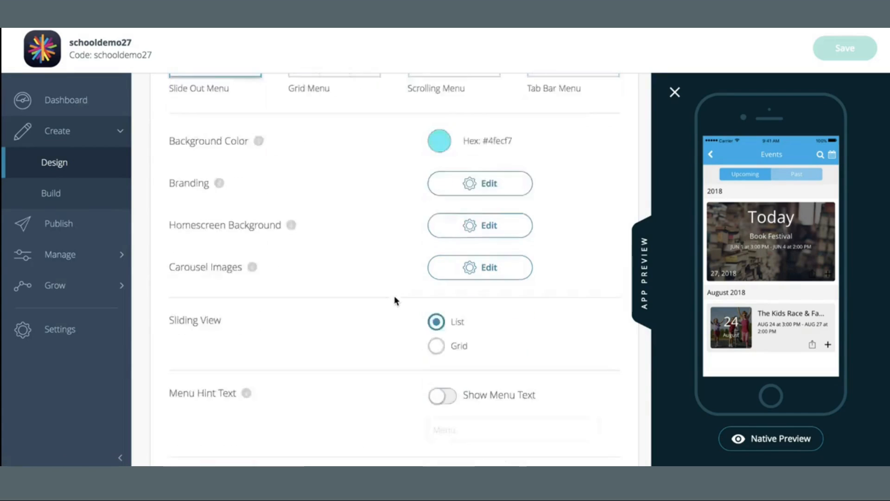
scroll(395, 299, "down", 3)
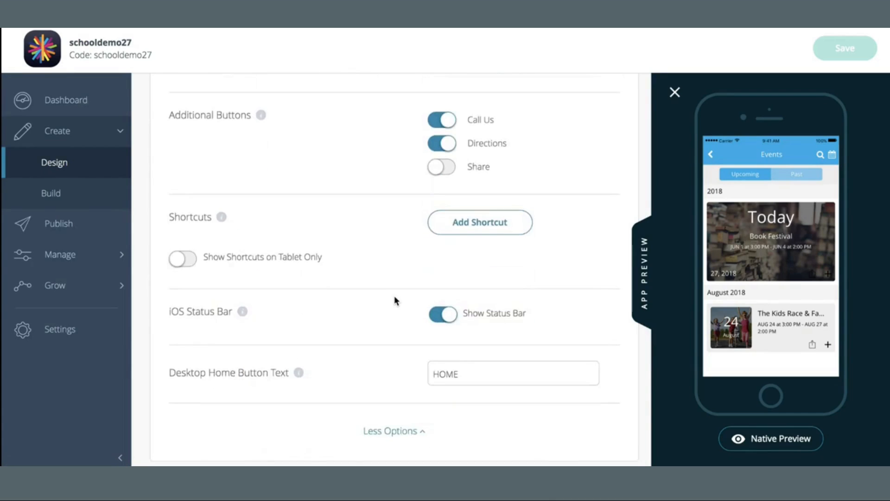
scroll(395, 300, "up", 5)
scroll(394, 296, "up", 6)
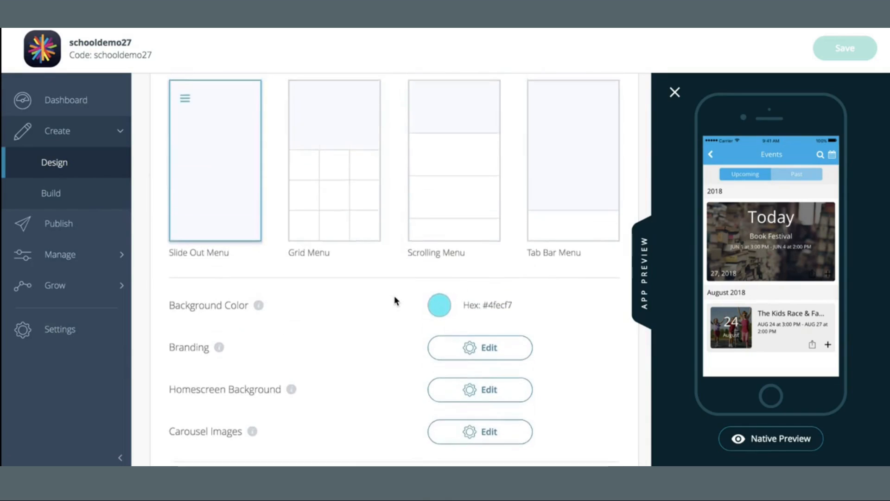
- Try the Grid Menu layout's extra options, then return to the Slide Out Menu layout
left_click(377, 168)
scroll(359, 278, "down", 2)
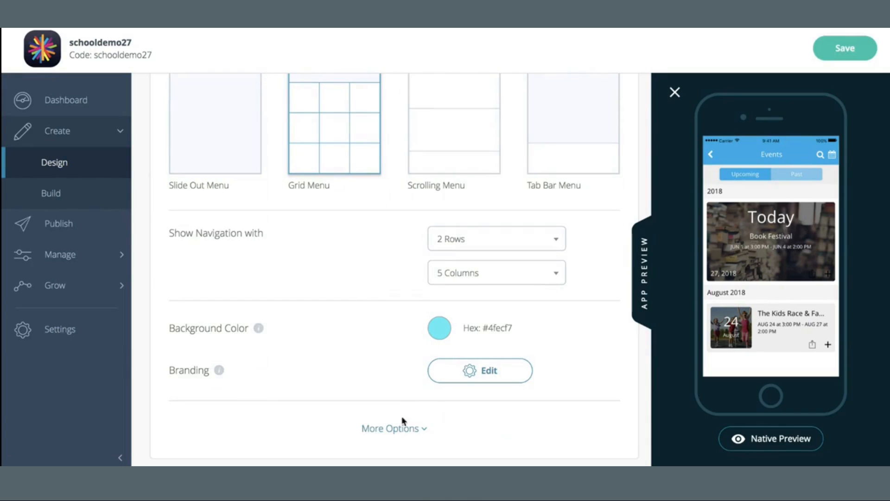
left_click(404, 428)
scroll(410, 366, "down", 5)
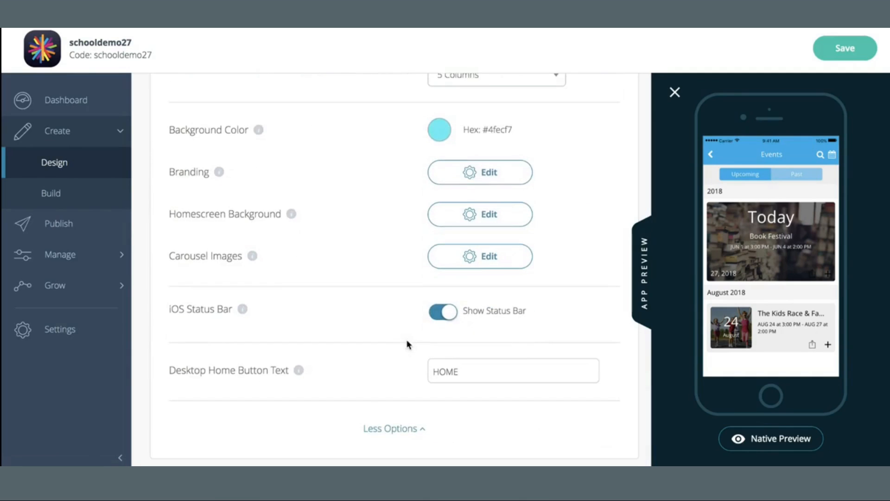
scroll(408, 307, "up", 10)
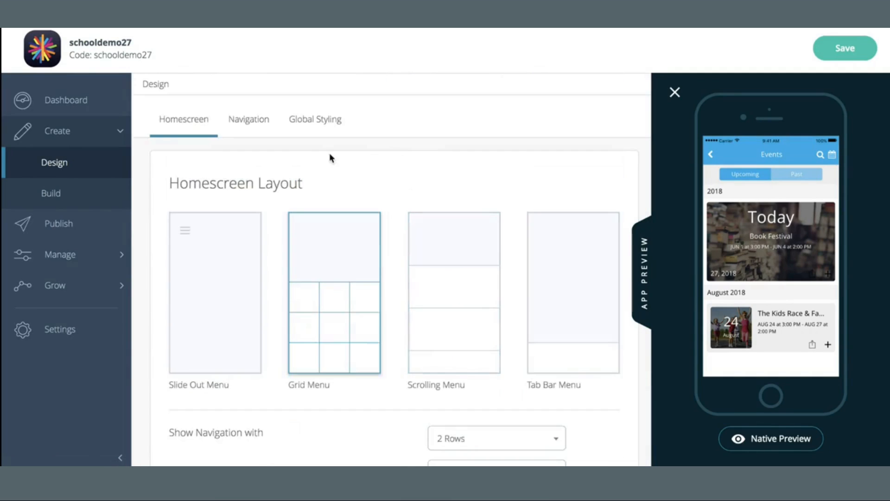
left_click(212, 260)
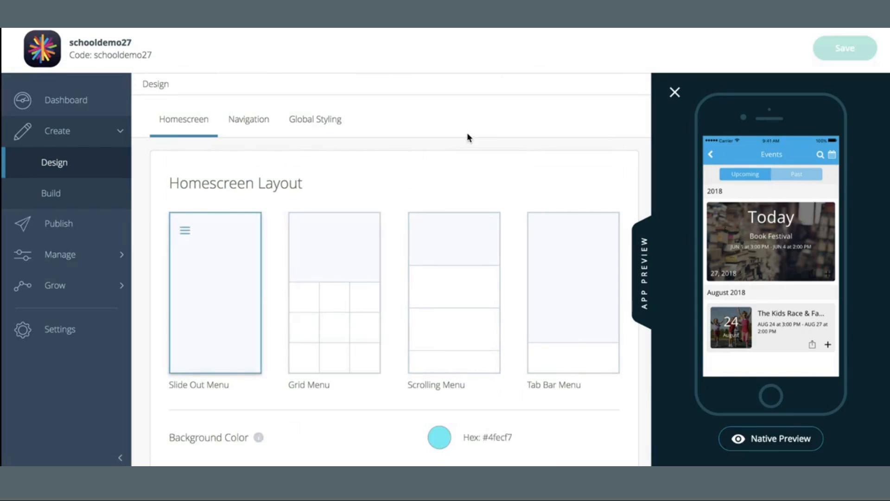
- Open the Navigation styling settings and reopen the app preview showing the slide-out menu
left_click(240, 119)
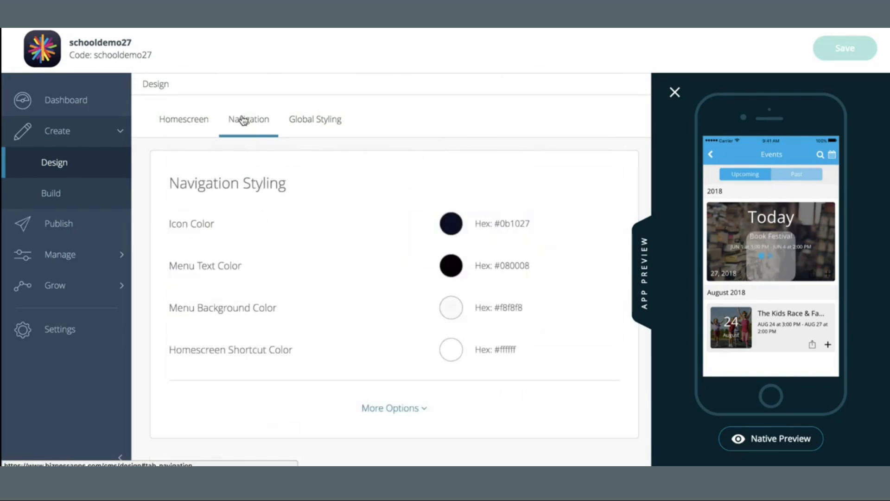
left_click(674, 92)
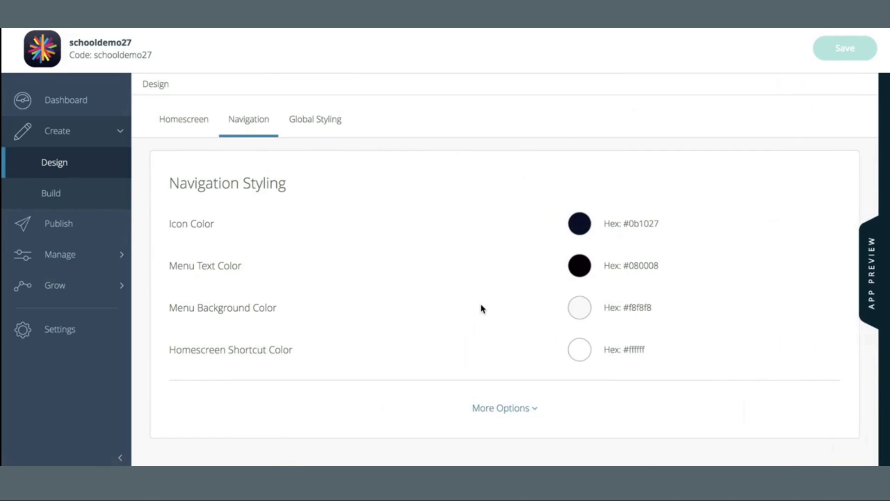
left_click(874, 273)
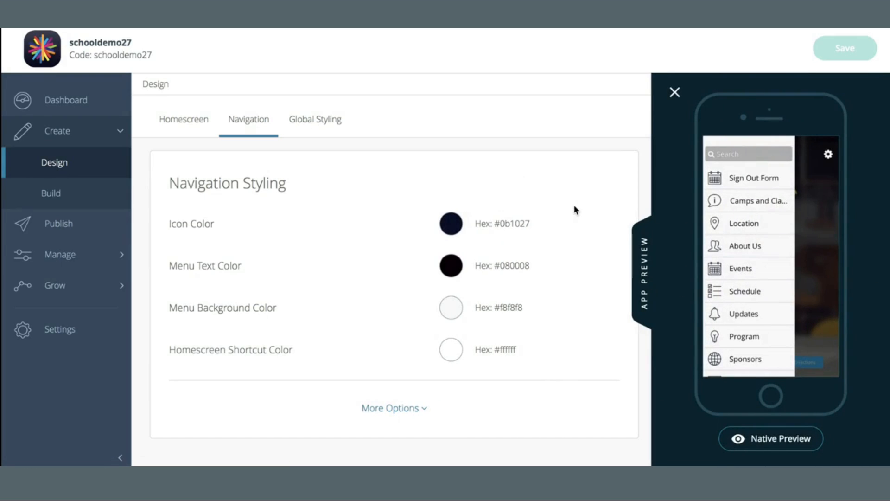
- Set the navigation icon colour to bright blue #002fff
left_click(441, 218)
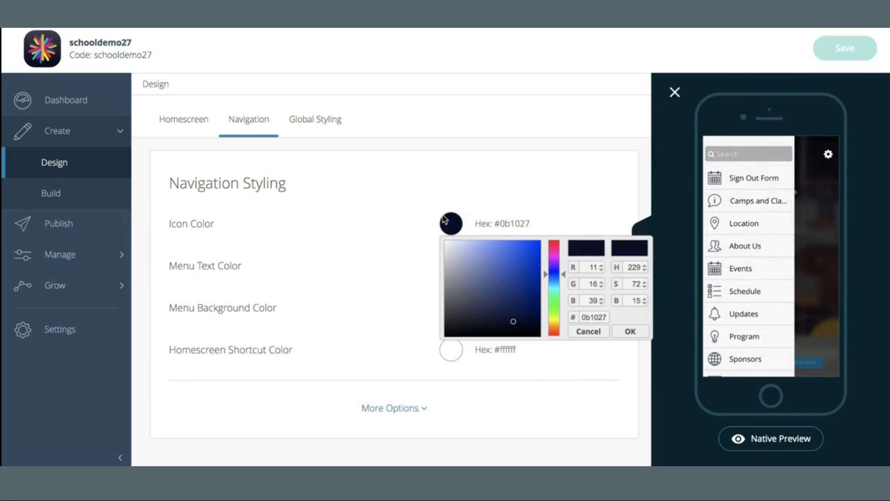
left_click_drag(503, 251, 561, 238)
left_click(545, 179)
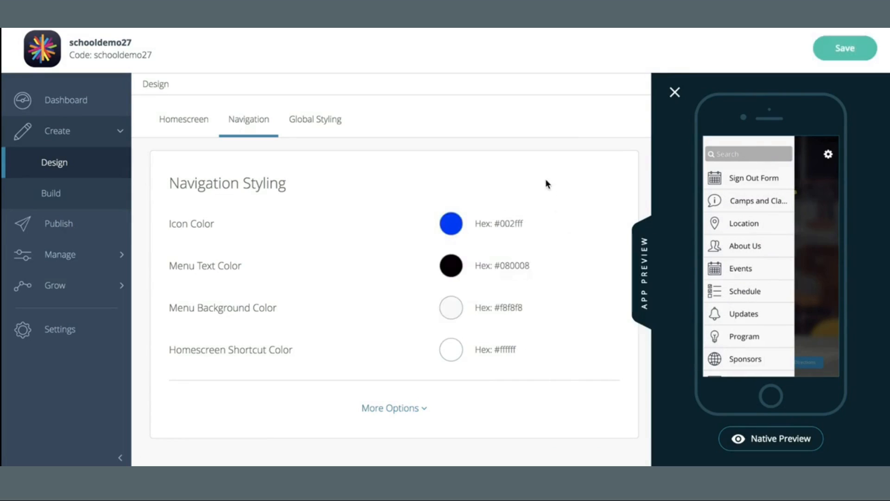
- Set the menu text colour to white #ffffff
left_click(456, 264)
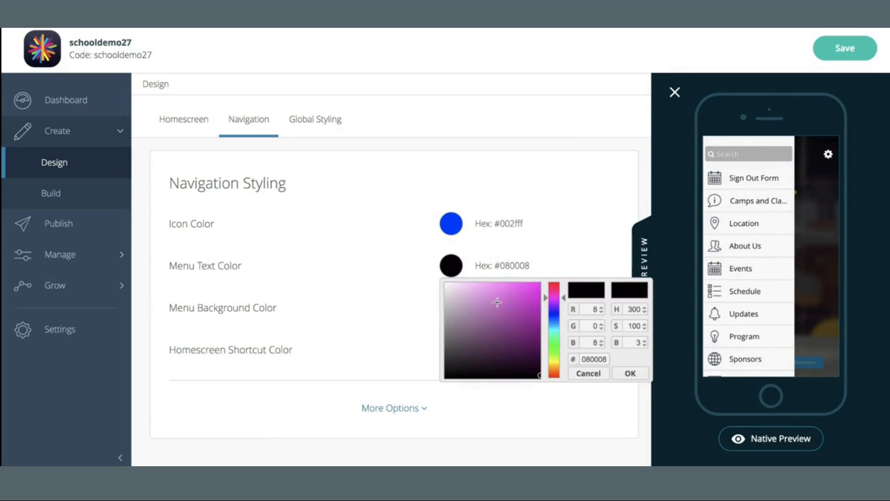
left_click_drag(512, 300, 388, 250)
left_click(388, 250)
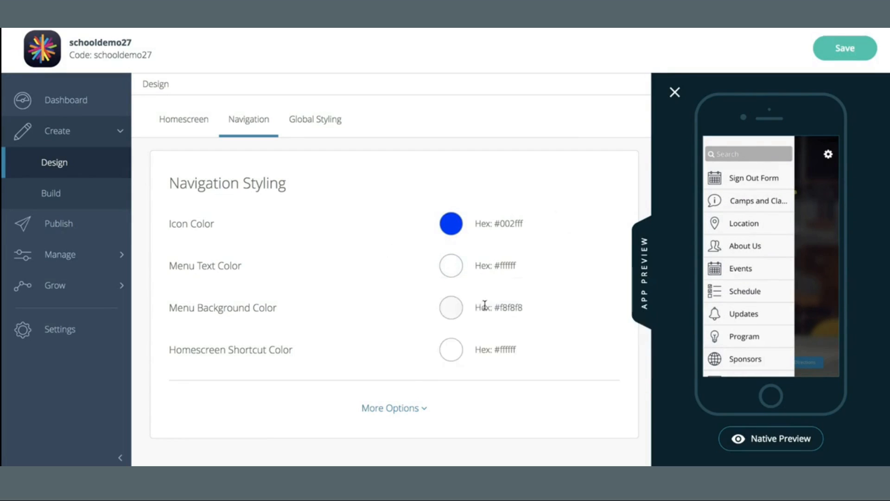
- Set the menu background colour to black #000000 and save the navigation styling
left_click(454, 308)
left_click_drag(469, 324, 574, 435)
left_click(585, 278)
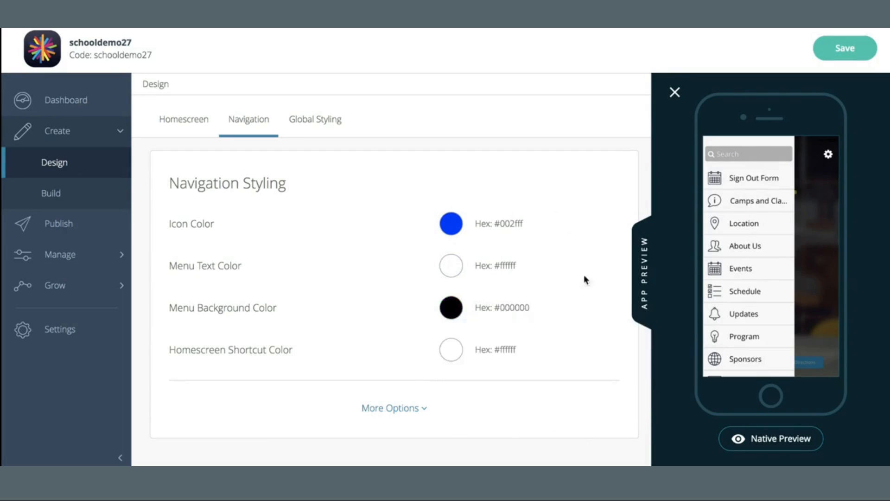
left_click(452, 352)
left_click(557, 304)
left_click(844, 42)
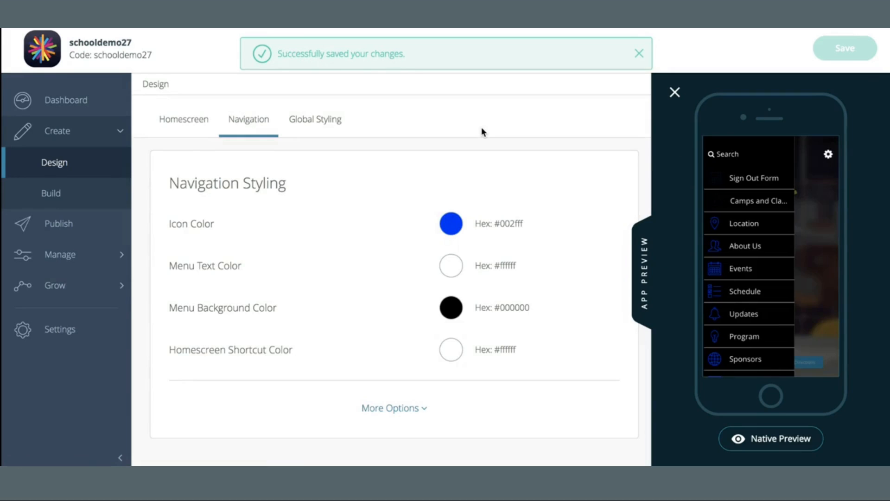
- Expand the extra navigation options and open, then close, the custom icon background image picker
left_click(395, 409)
scroll(406, 236, "down", 2)
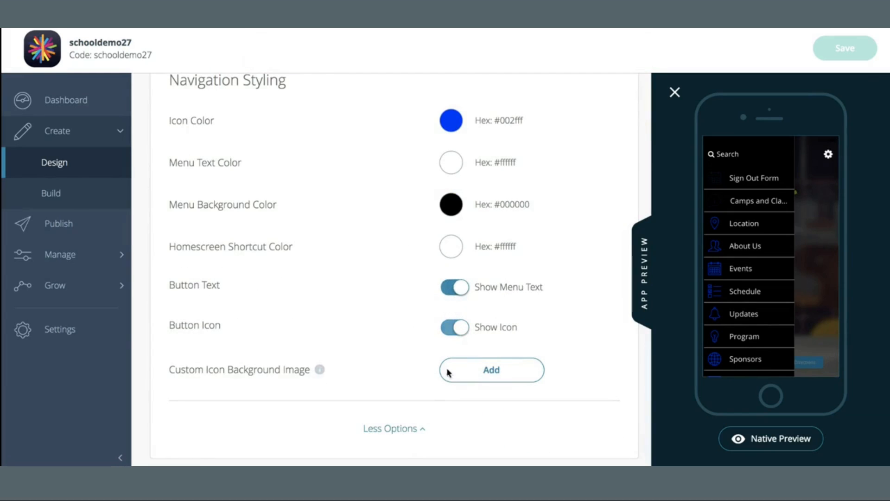
left_click(484, 367)
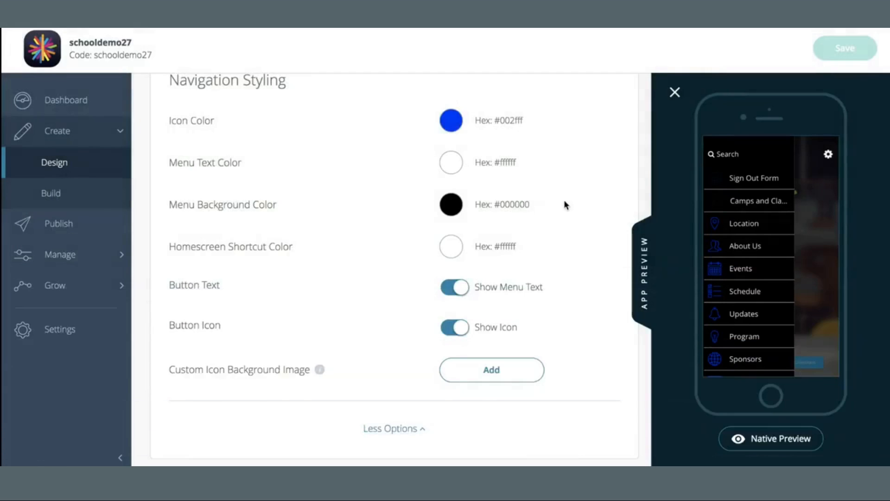
scroll(564, 202, "up", 2)
scroll(564, 202, "down", 2)
left_click(392, 427)
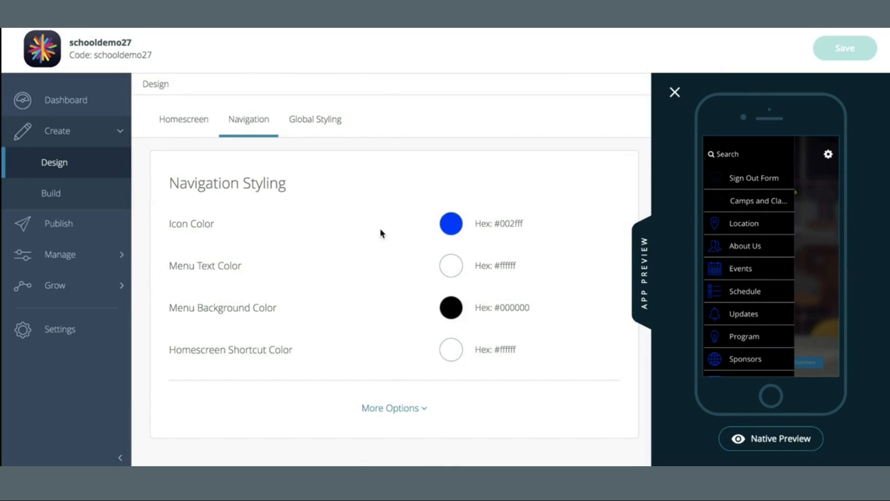
- Review the Global Styling tab's Custom colours and extra options, returning to the Preset mode
left_click(318, 119)
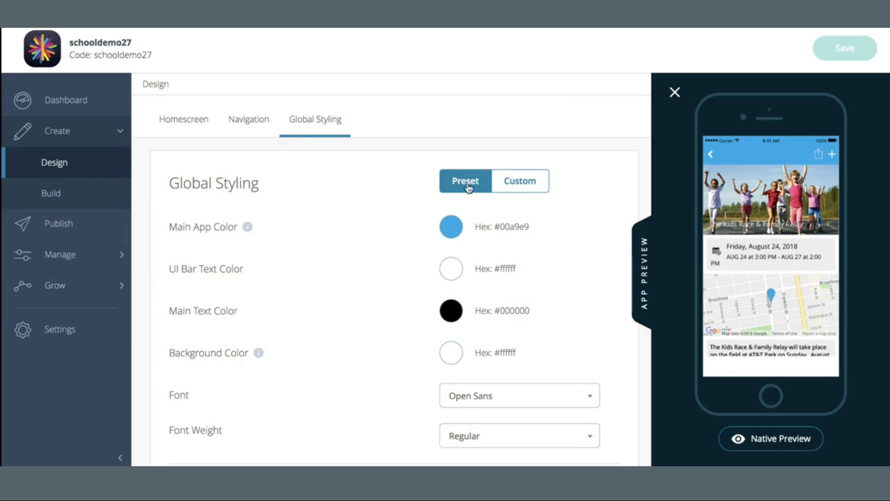
left_click(523, 183)
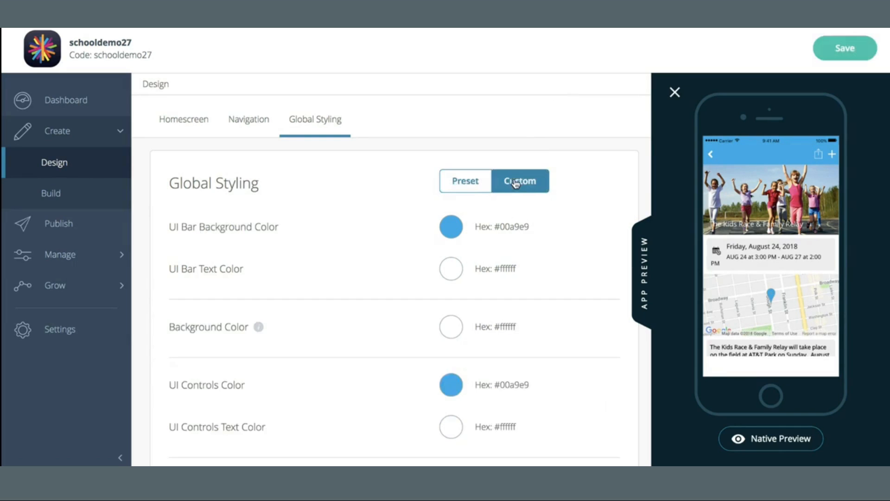
scroll(540, 275, "down", 5)
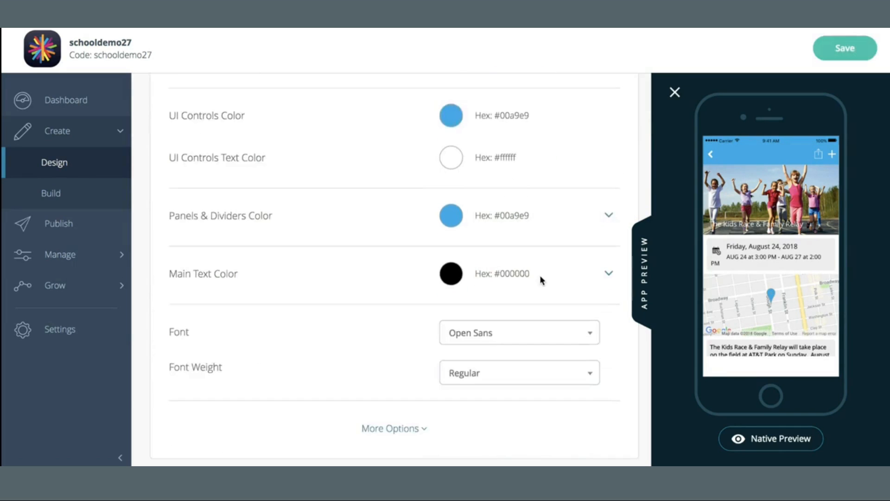
left_click(416, 428)
scroll(419, 307, "down", 2)
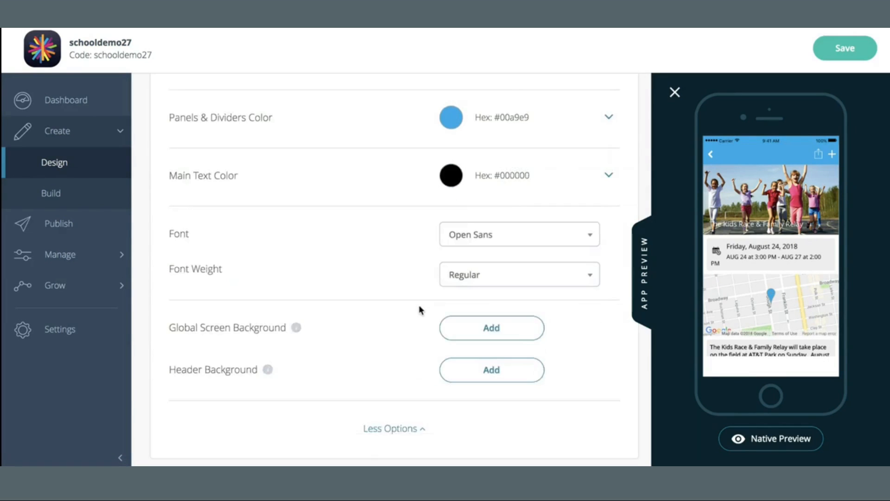
scroll(419, 304, "up", 5)
left_click(475, 184)
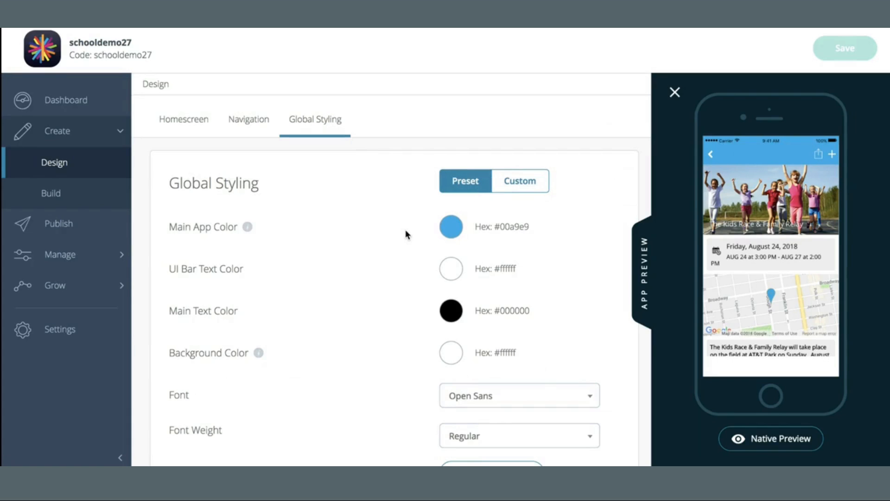
- Scroll through the event detail screen shown in the app preview alongside the Global Styling settings
scroll(407, 235, "down", 1)
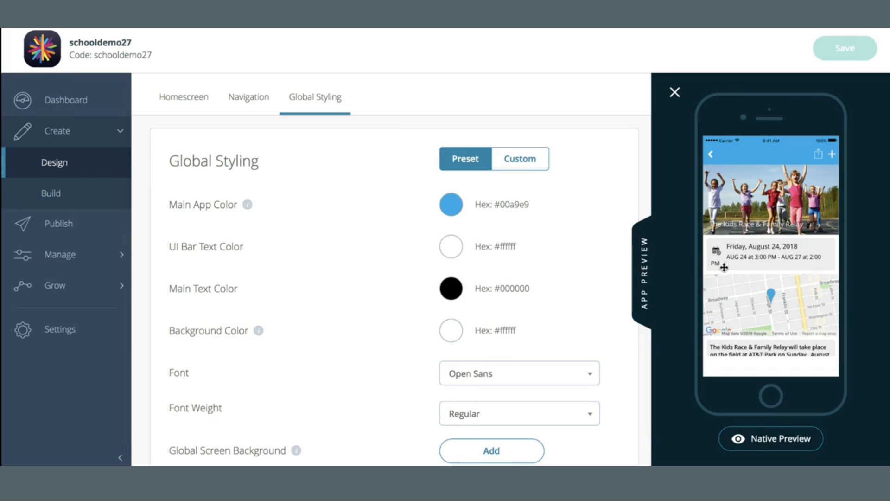
left_click_drag(769, 330, 762, 199)
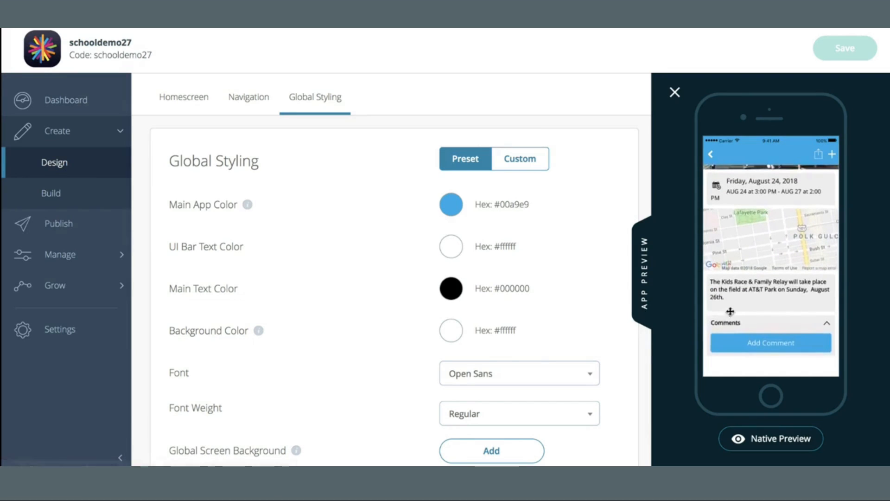
left_click_drag(766, 280, 764, 352)
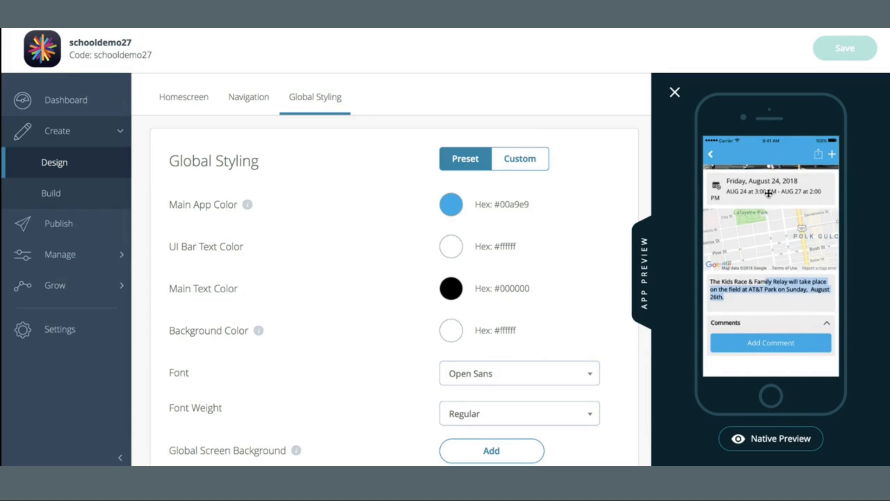
scroll(486, 324, "down", 2)
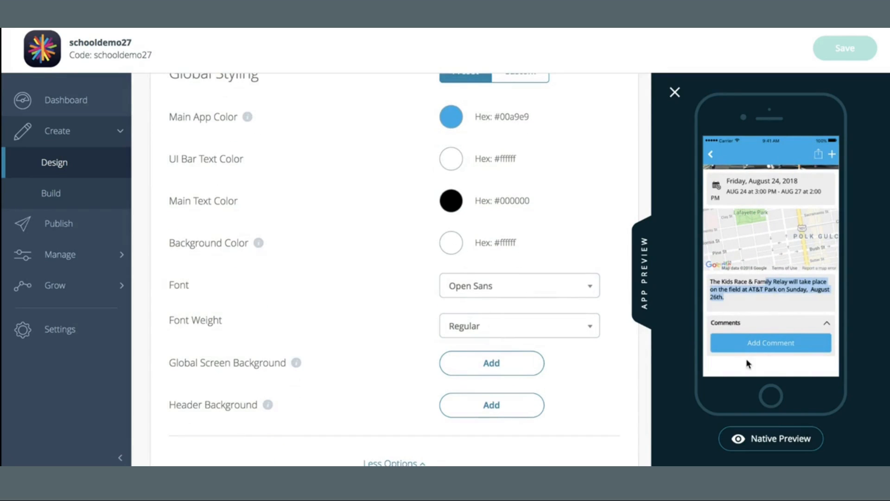
scroll(798, 201, "up", 3)
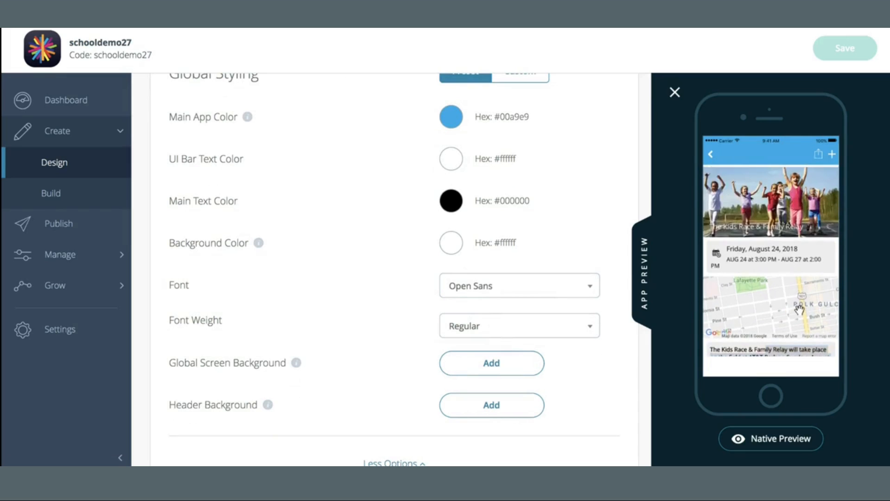
scroll(777, 290, "down", 3)
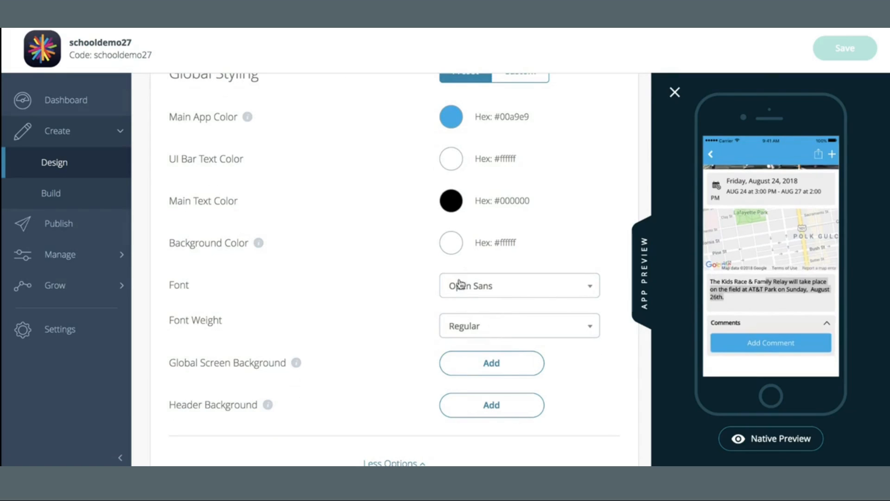
scroll(492, 296, "down", 1)
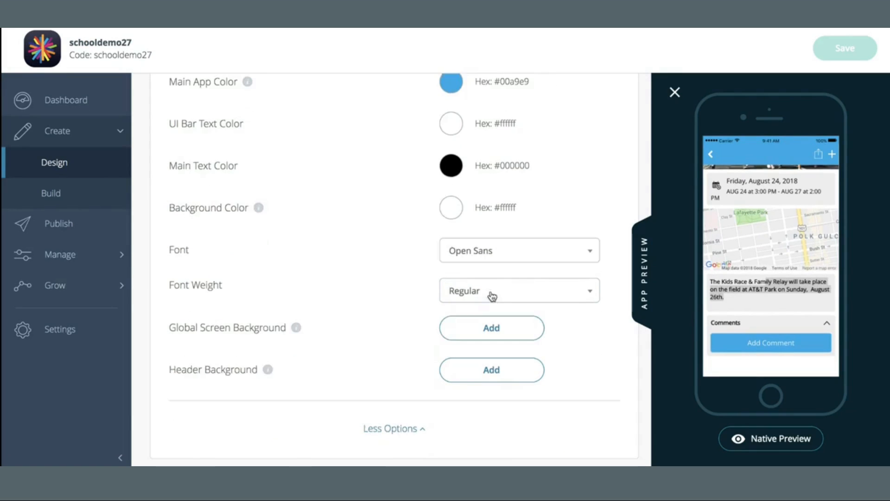
- Open the Font and Font Weight lists, leaving Open Sans and Regular unchanged, and collapse the extra options
left_click(557, 252)
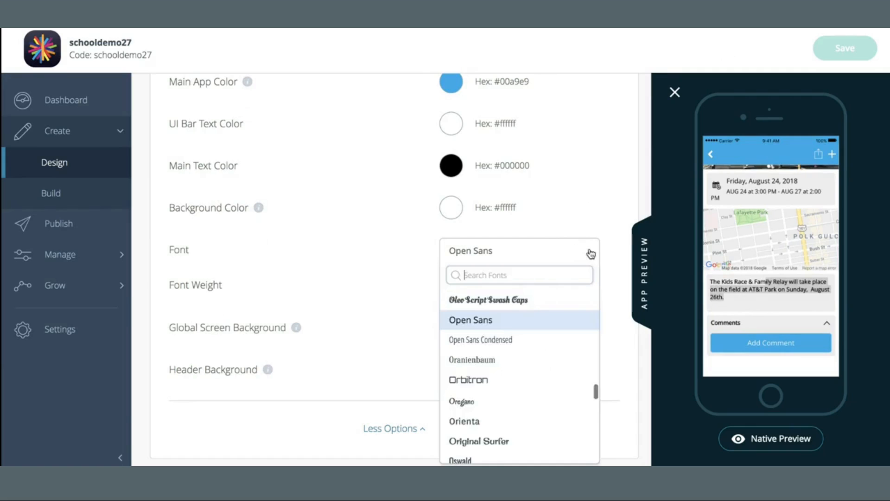
left_click(583, 181)
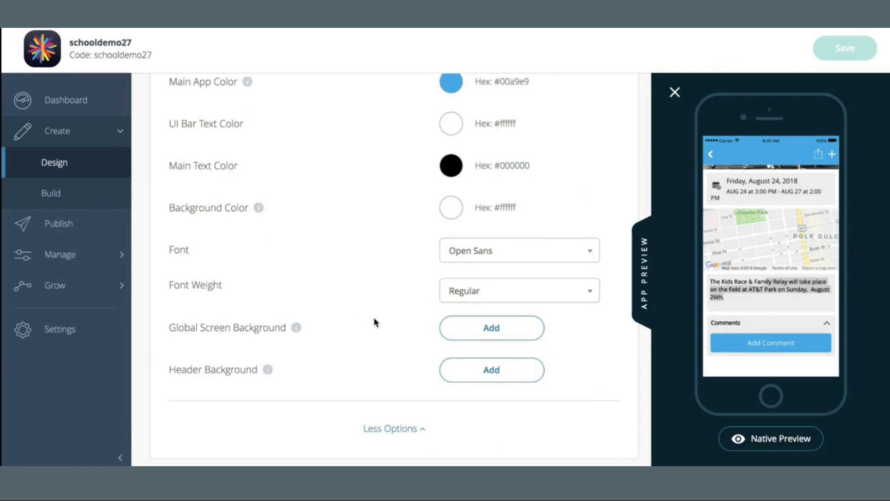
left_click(473, 291)
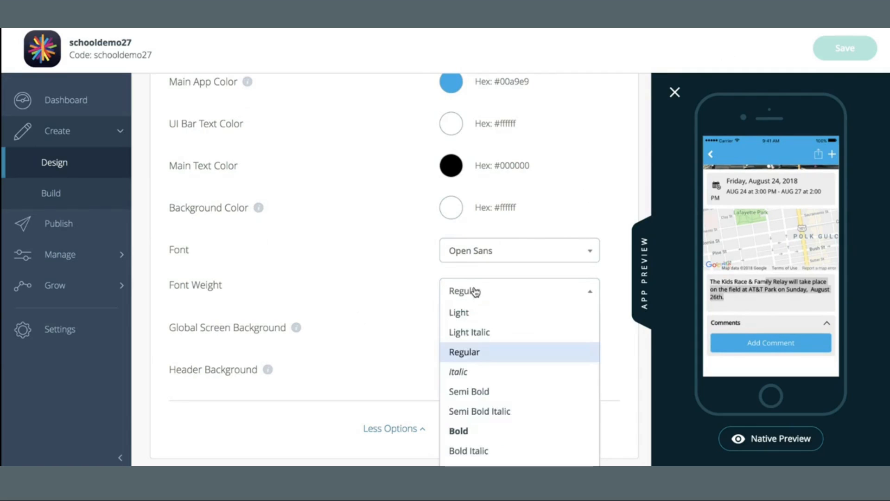
left_click(378, 258)
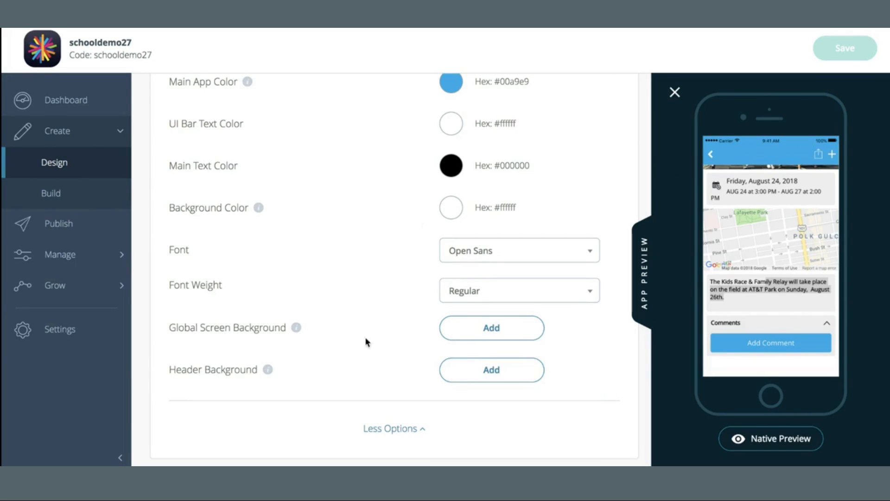
left_click(396, 429)
- Switch Global Styling to Custom mode and expand its extra options before returning to the Homescreen tab
scroll(379, 99, "up", 2)
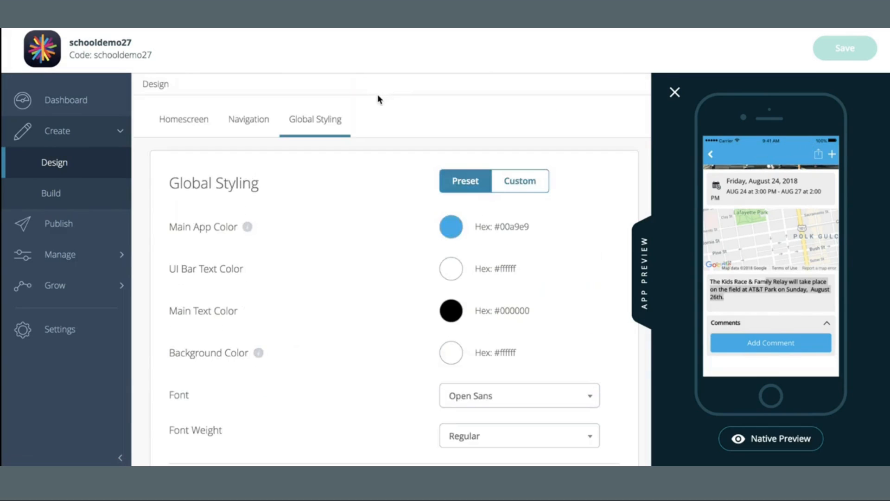
left_click(520, 185)
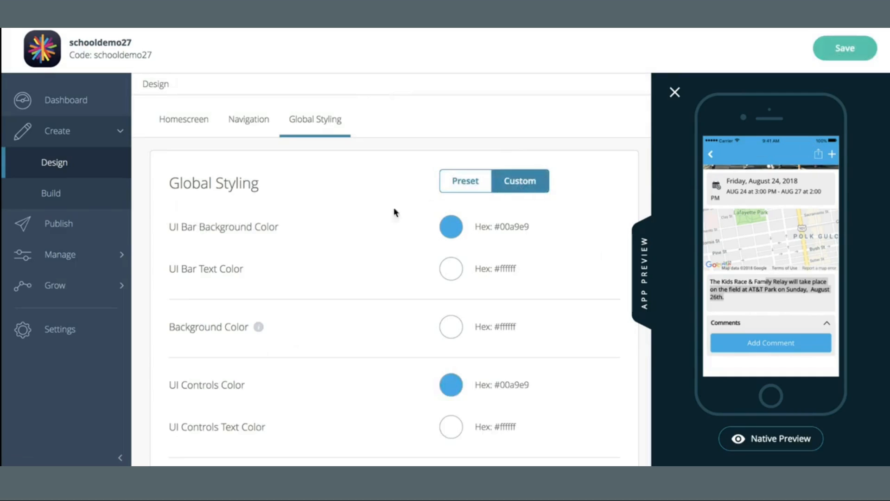
scroll(380, 216, "down", 2)
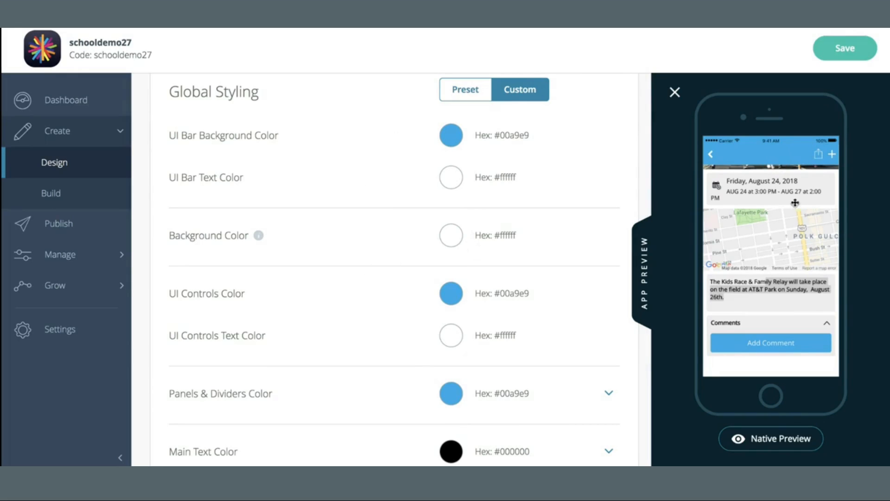
scroll(390, 267, "down", 5)
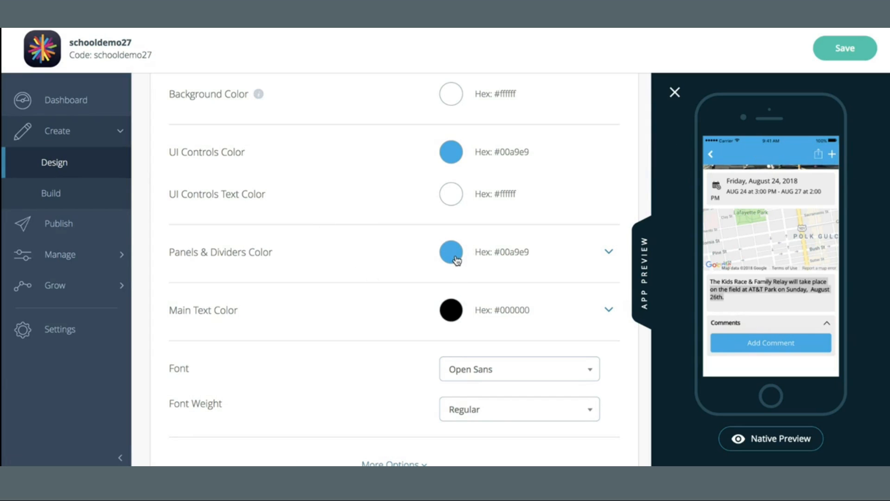
scroll(378, 317, "down", 1)
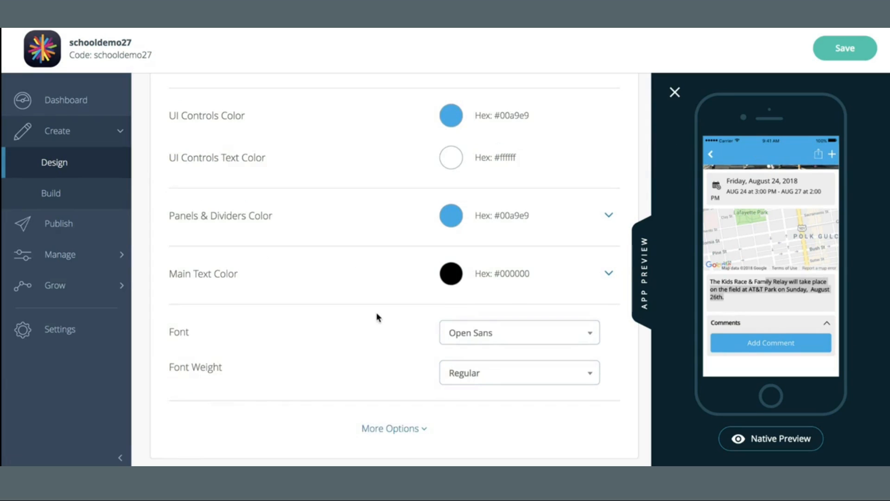
left_click(395, 429)
scroll(433, 199, "down", 3)
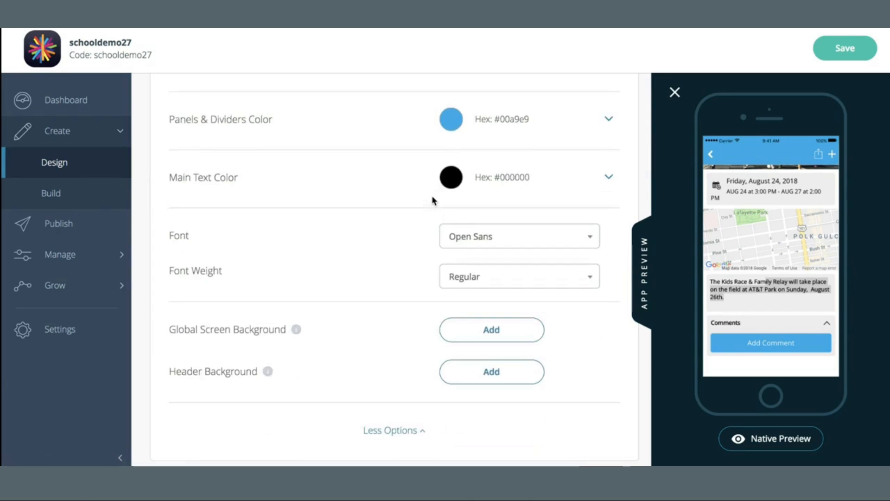
scroll(433, 200, "up", 5)
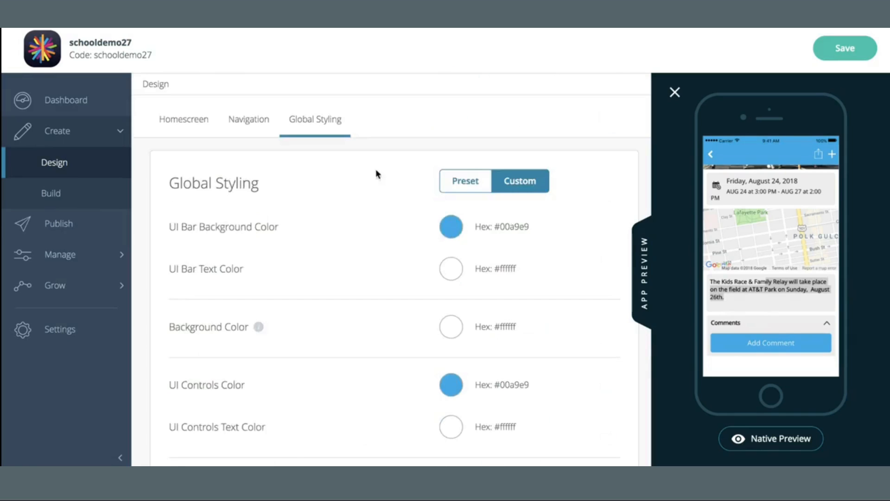
left_click(193, 119)
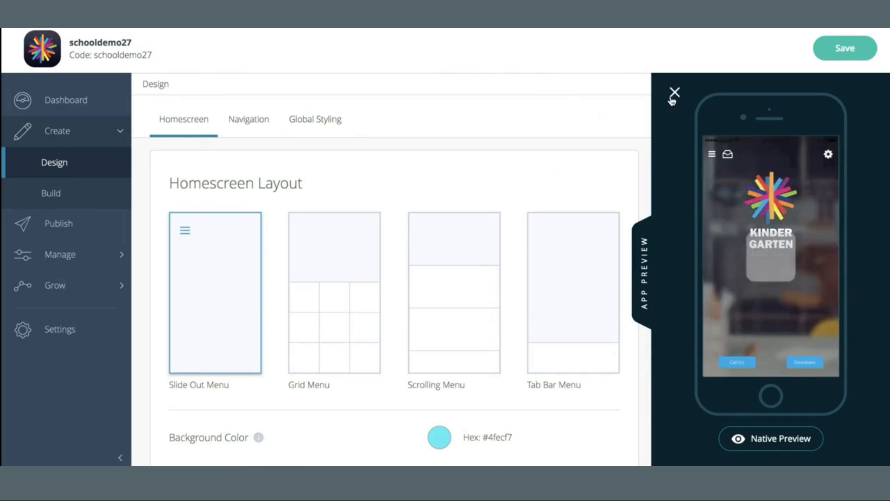